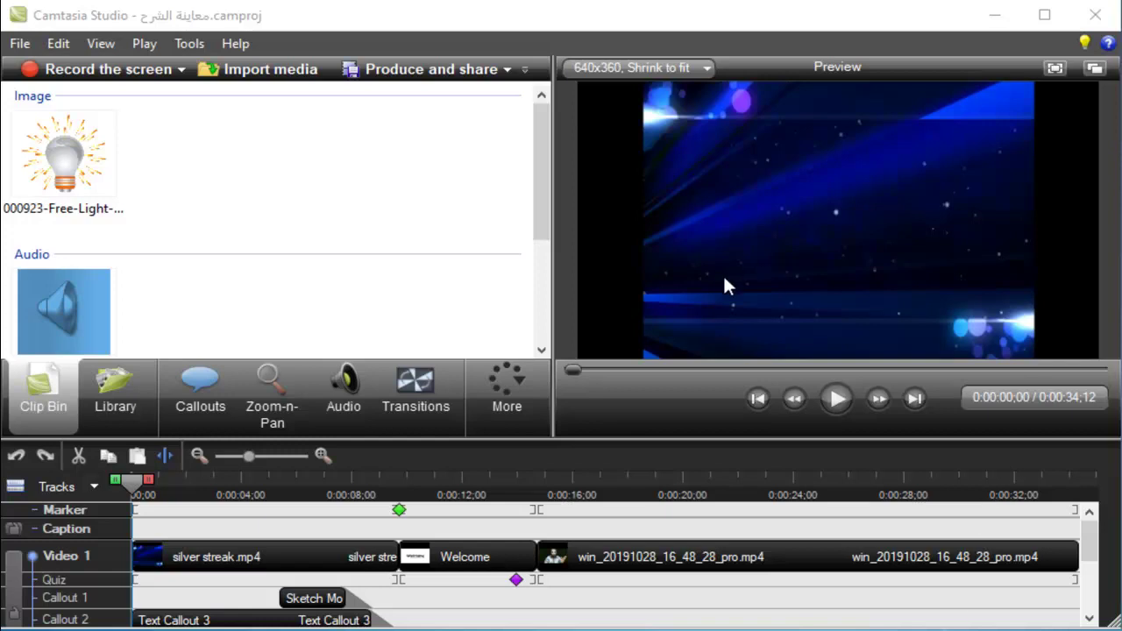
# Play the project from the start to about 9 seconds to check the opening question and its circled answer
pyautogui.click(838, 410)
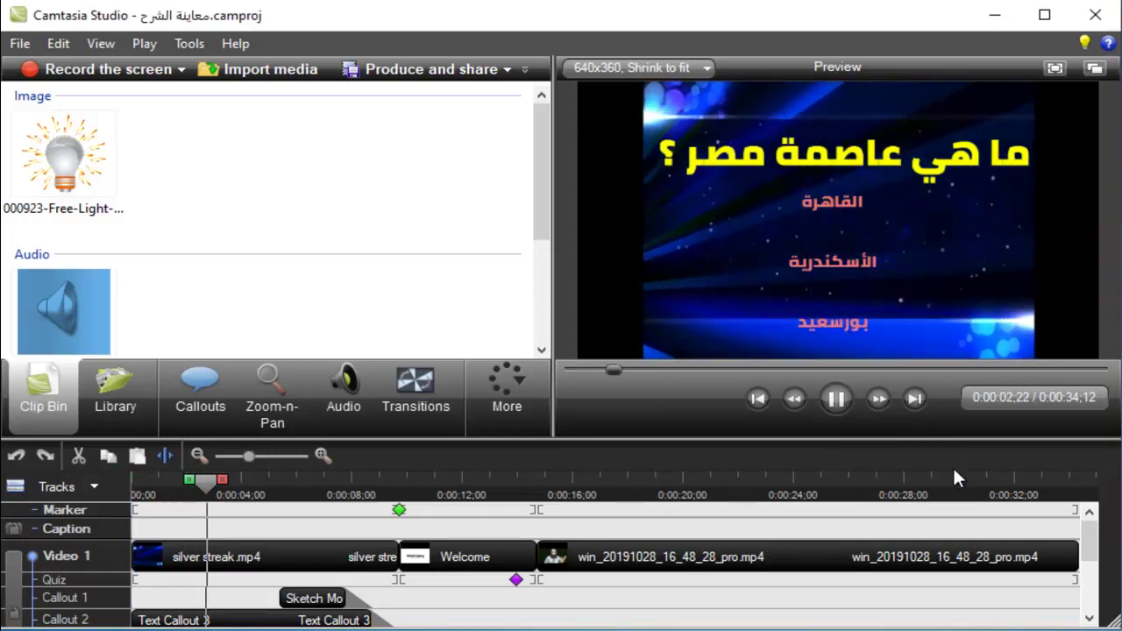
pyautogui.click(836, 400)
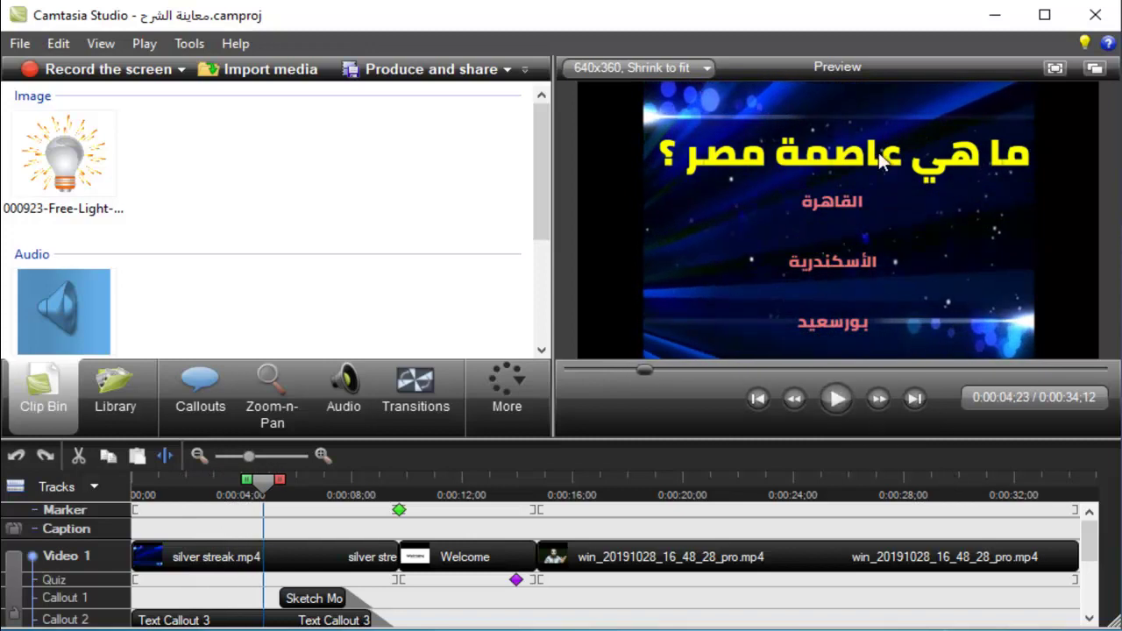
pyautogui.click(842, 399)
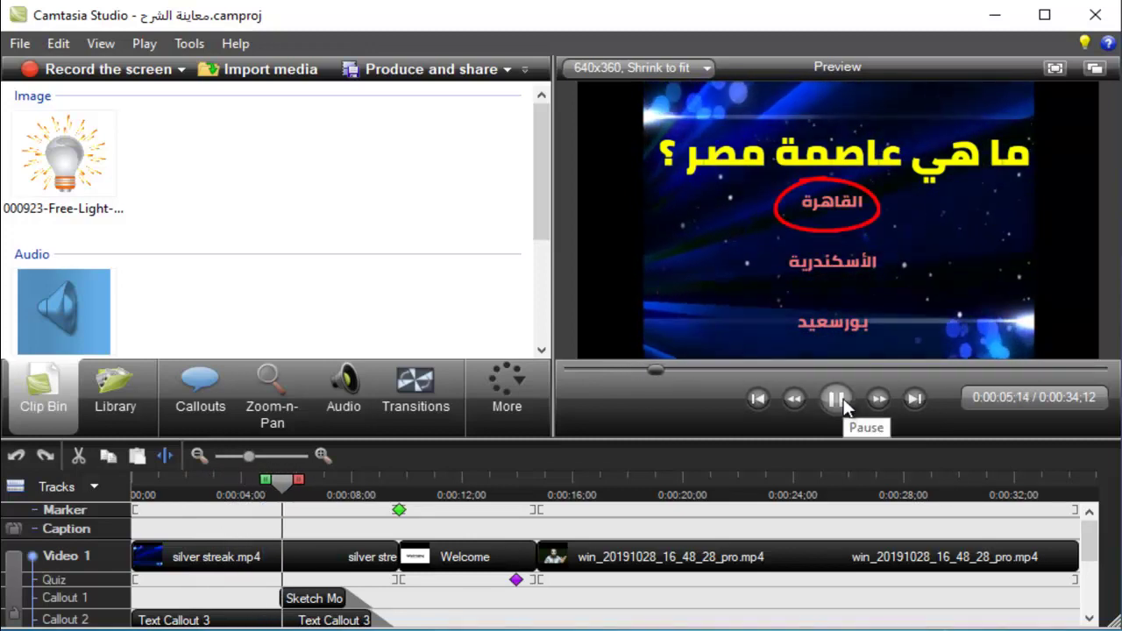
pyautogui.click(844, 398)
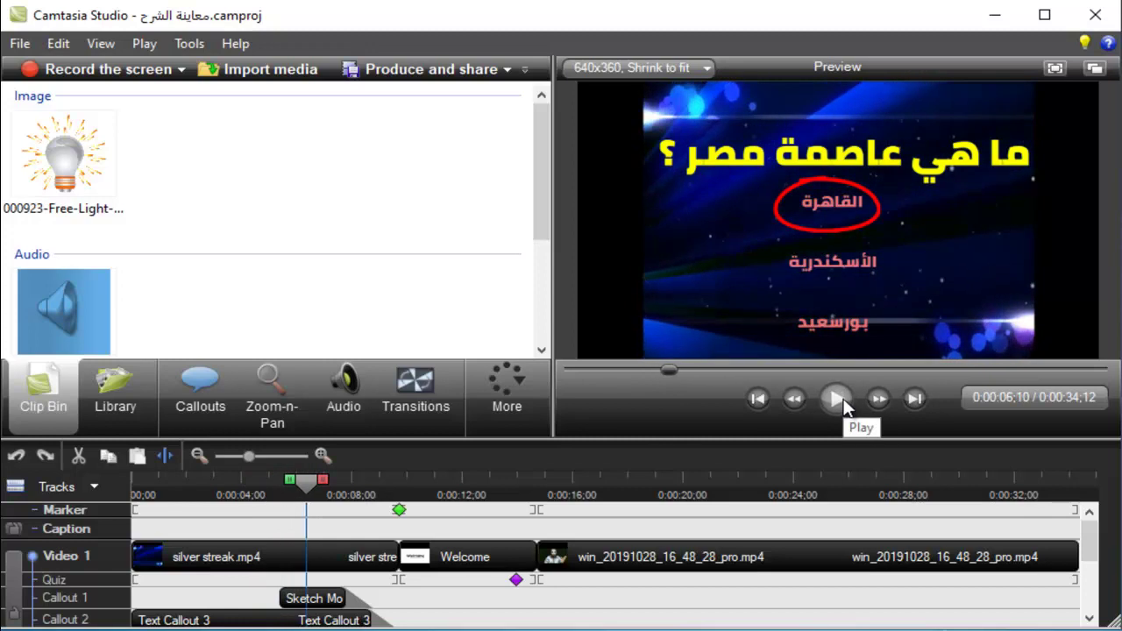
pyautogui.click(843, 398)
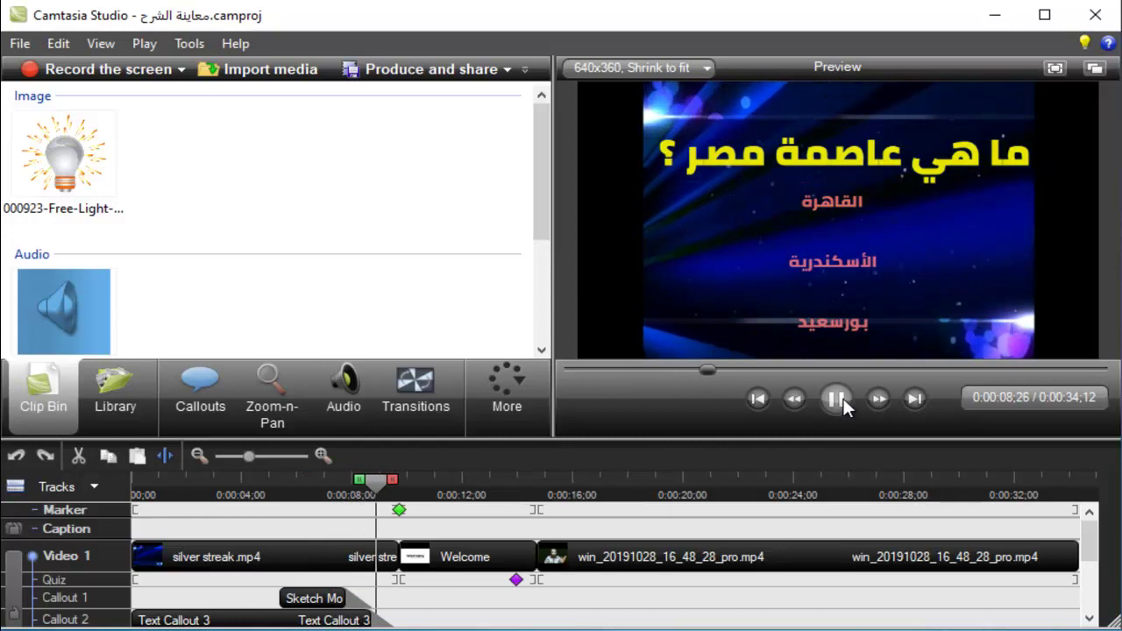
pyautogui.click(843, 398)
# Continue the preview through the Welcome title and into the camera clip, pausing at about 19 seconds
pyautogui.click(513, 393)
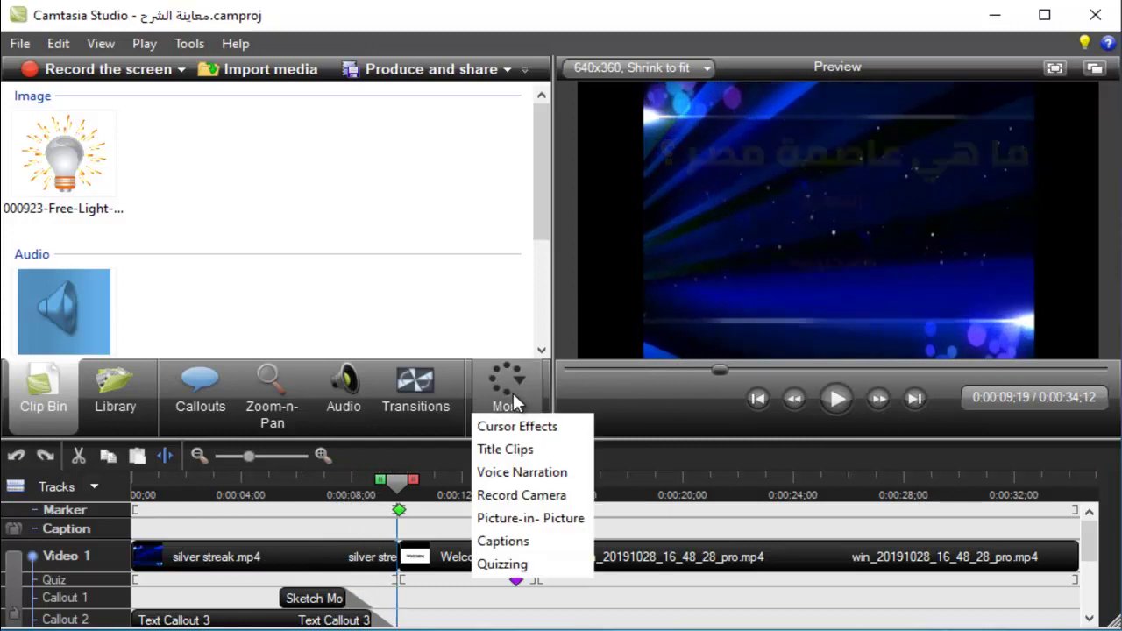
pyautogui.click(831, 401)
pyautogui.click(831, 402)
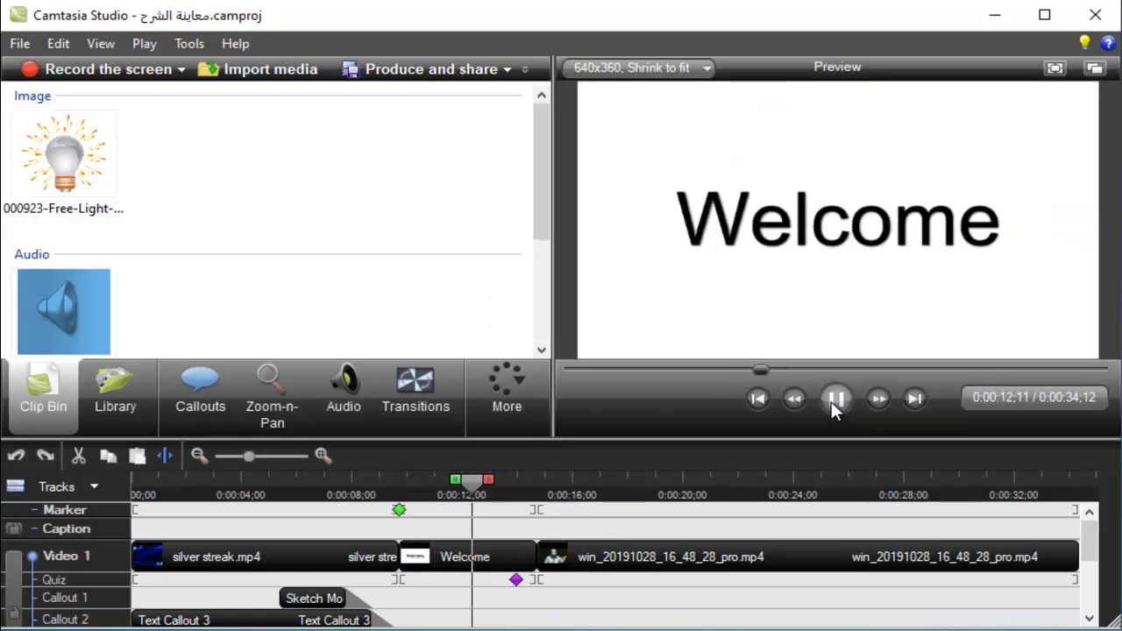
pyautogui.click(831, 401)
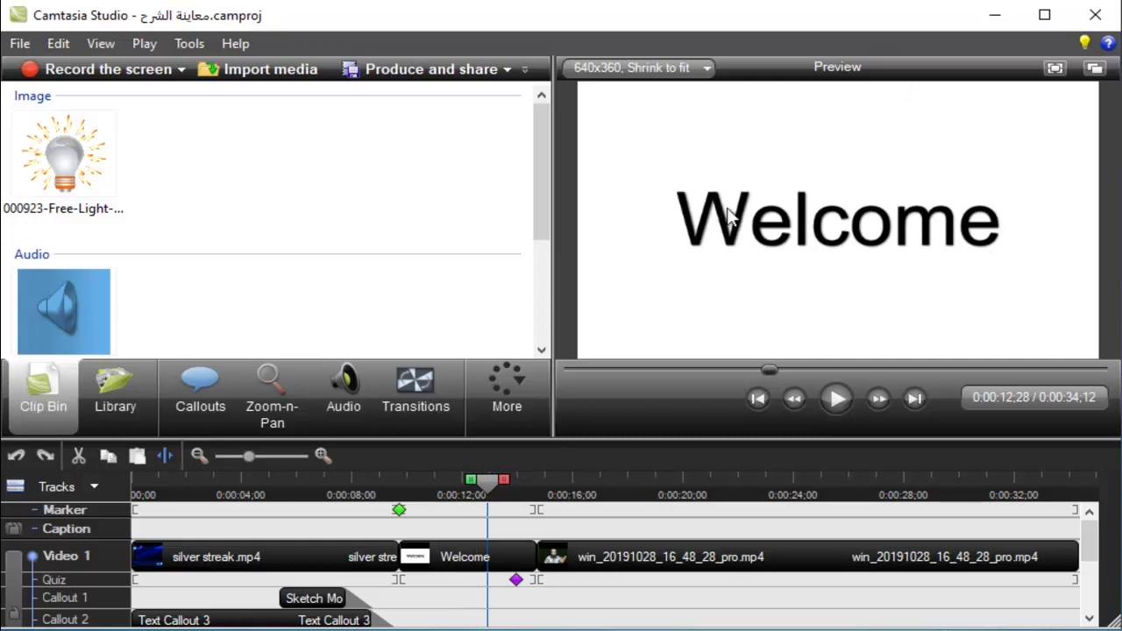
pyautogui.click(837, 399)
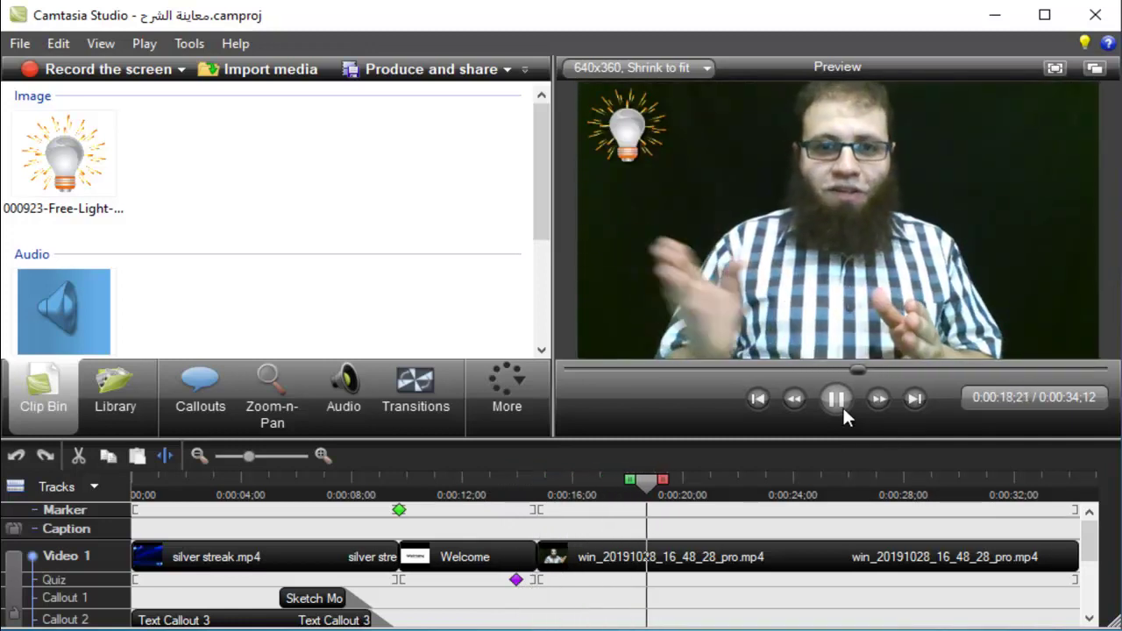
pyautogui.click(842, 406)
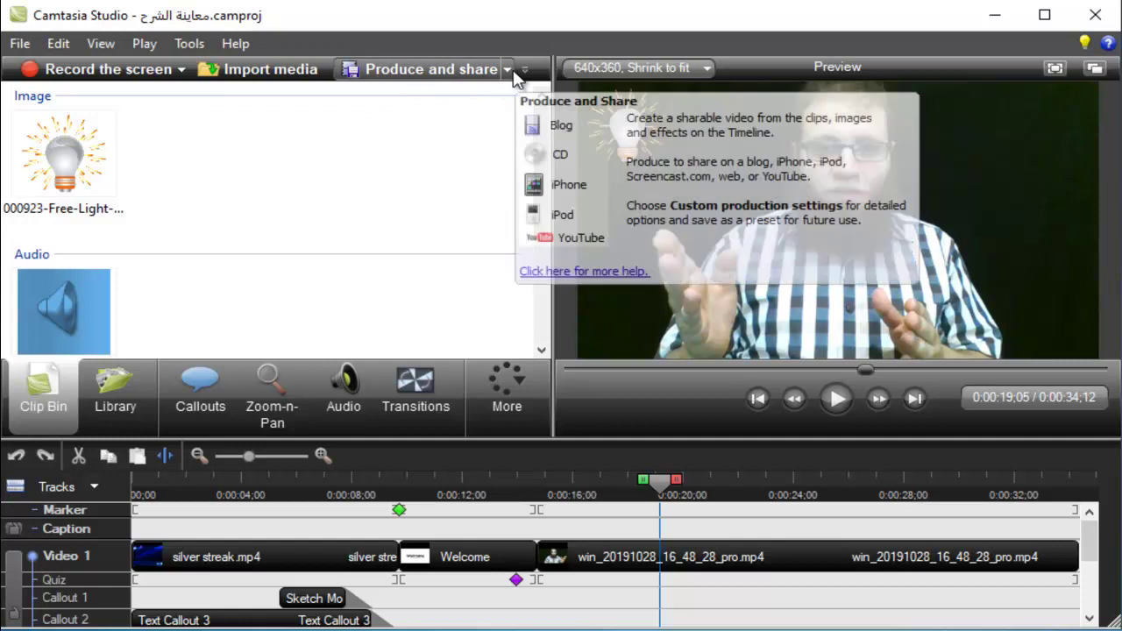
# Start producing the project with the Web preset and proceed to the output file settings
pyautogui.click(508, 70)
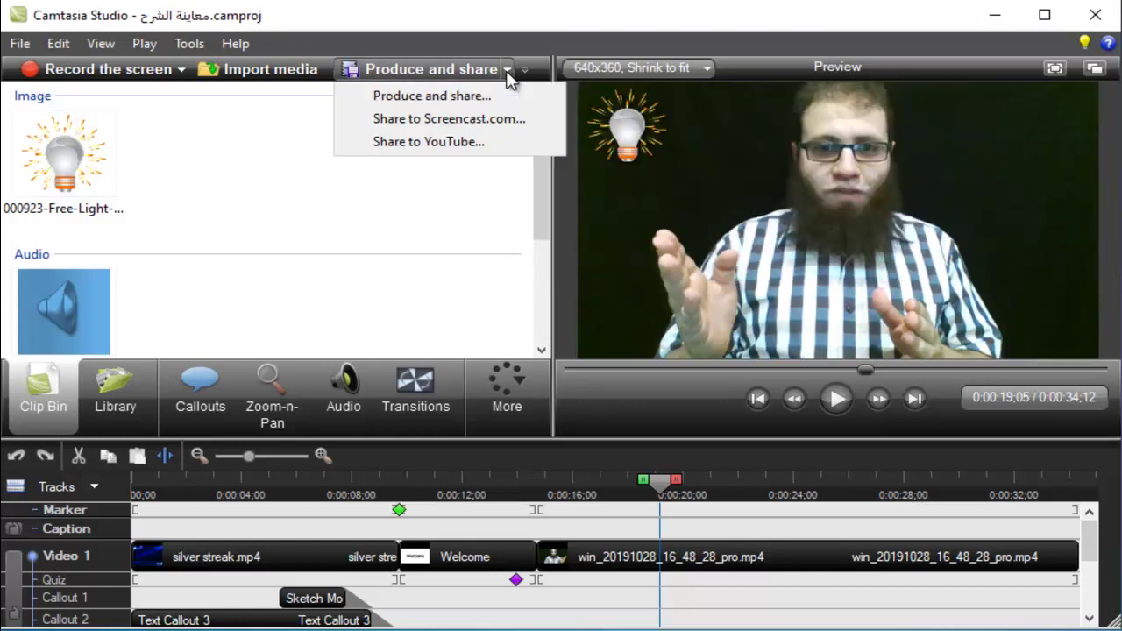
pyautogui.click(394, 101)
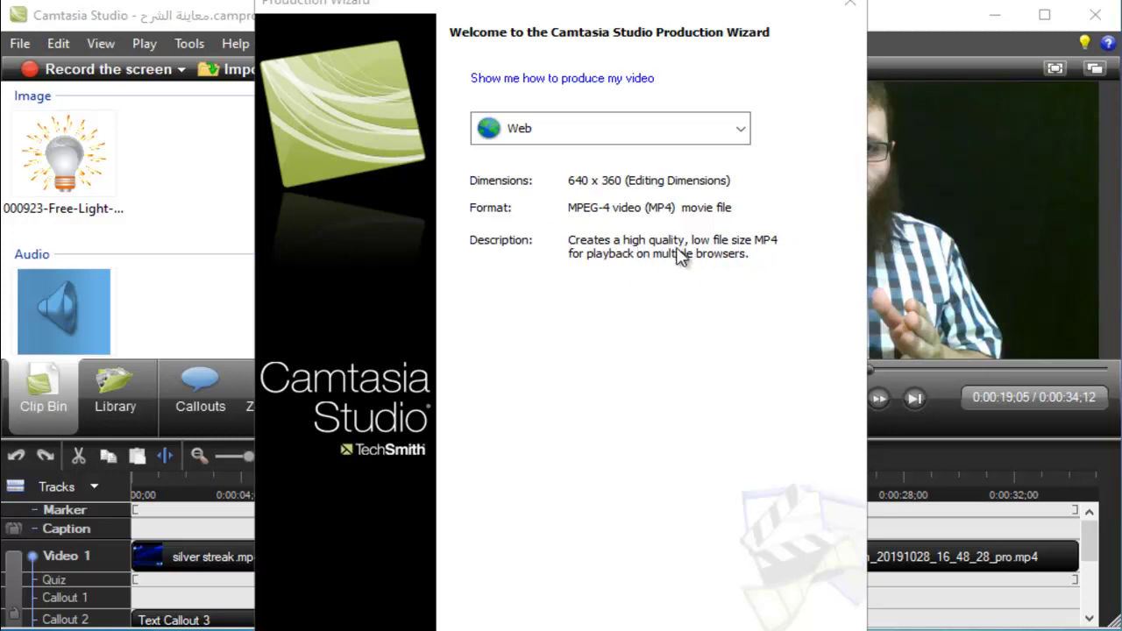
pyautogui.click(725, 146)
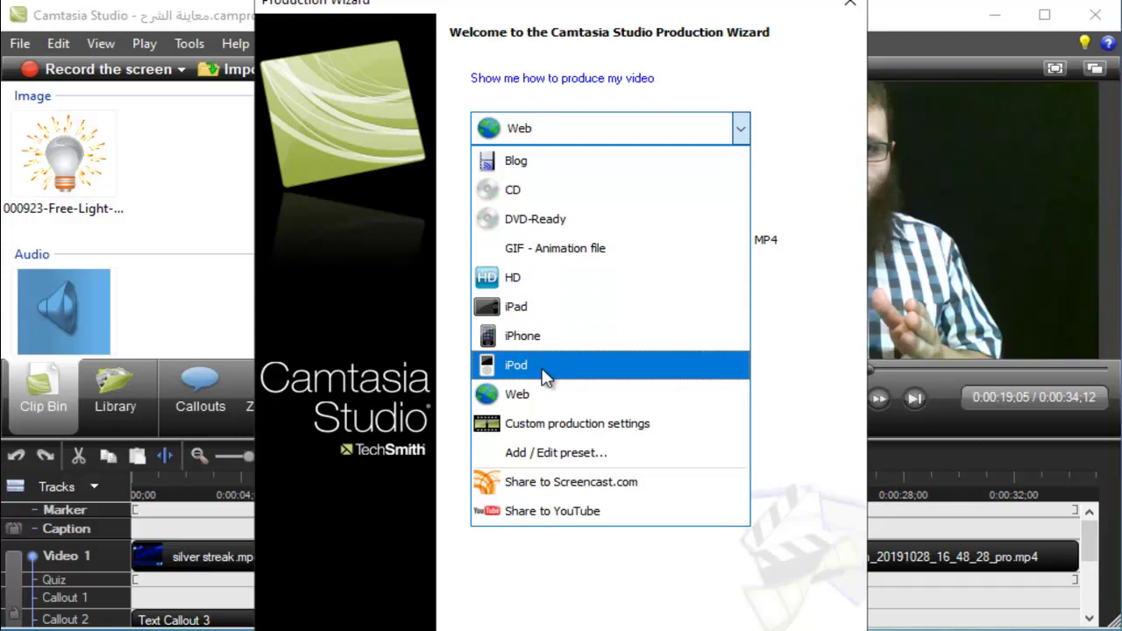
pyautogui.click(754, 135)
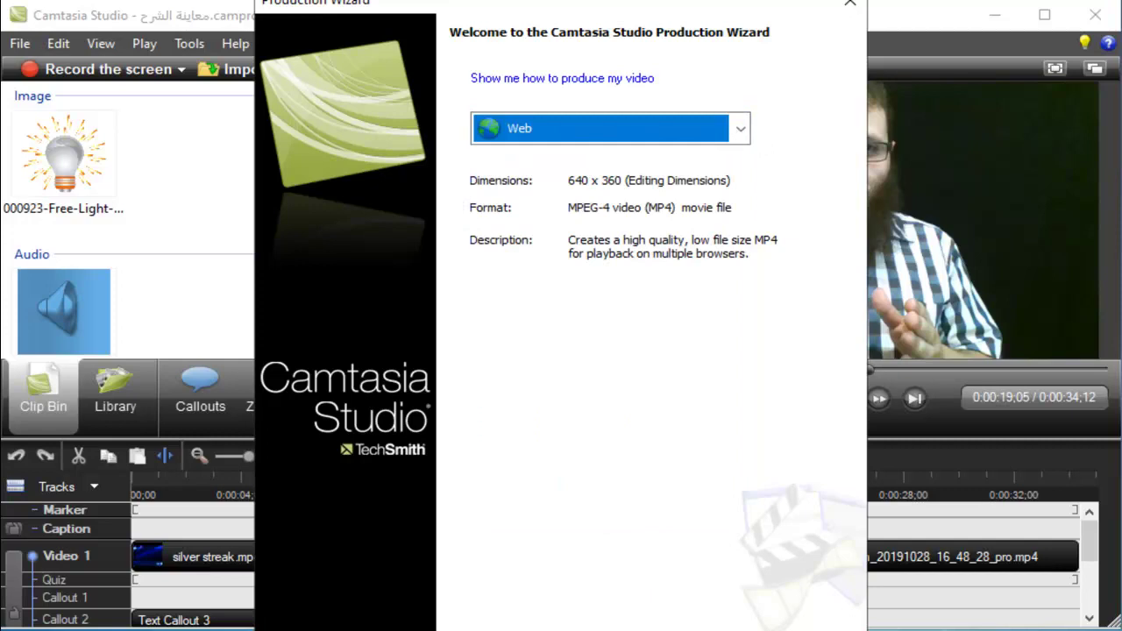
pyautogui.moveTo(703, 5); pyautogui.dragTo(736, 0)
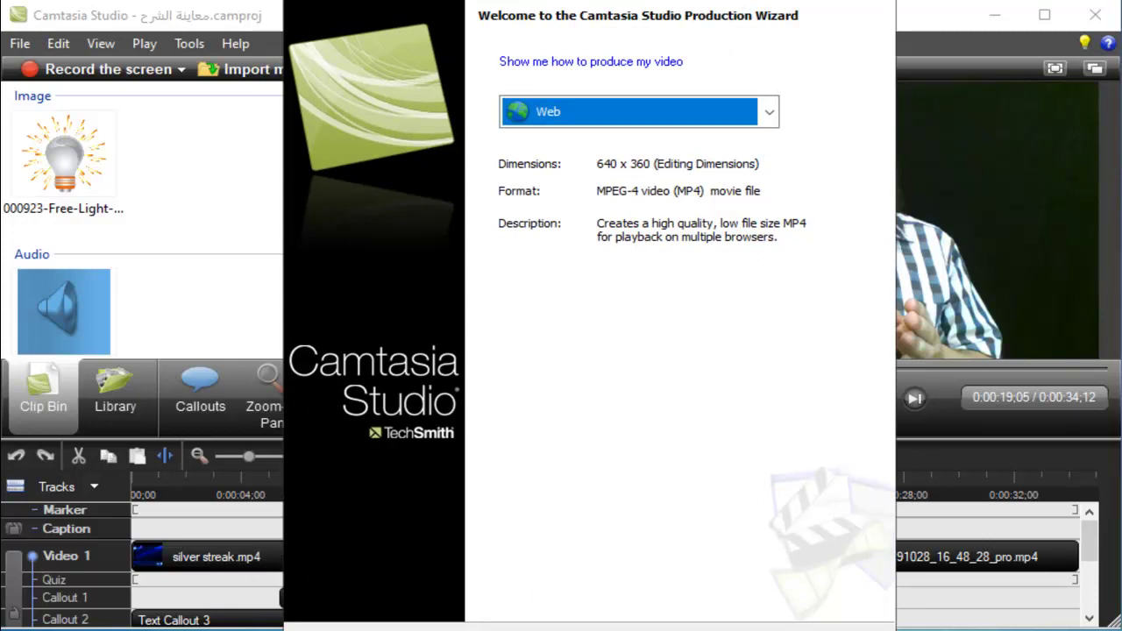
pyautogui.moveTo(645, 3); pyautogui.dragTo(358, 4)
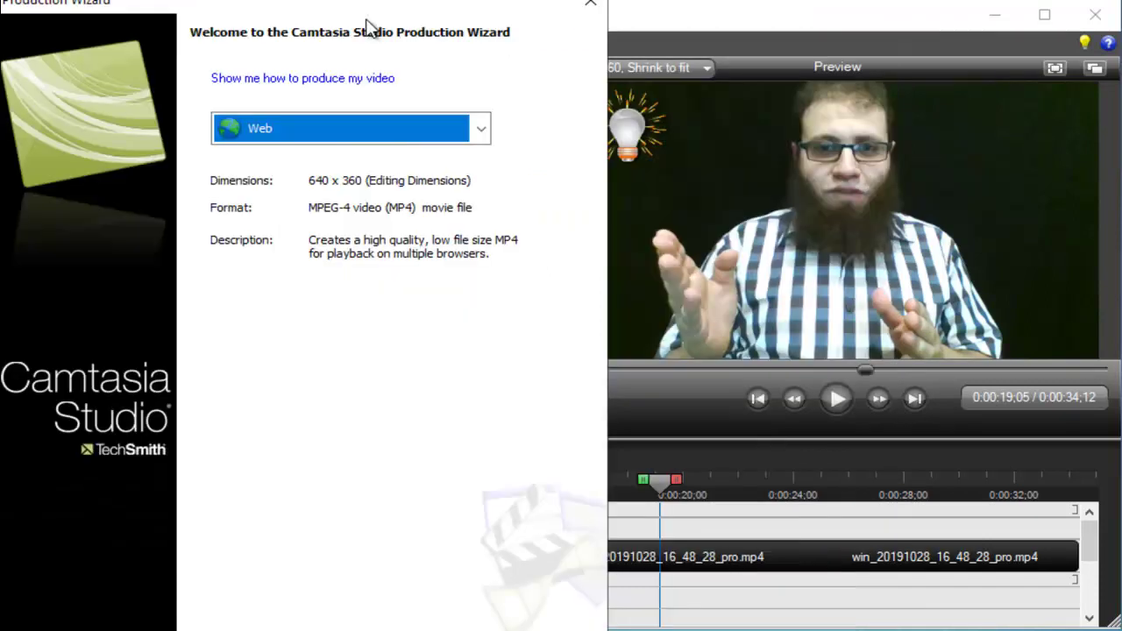
pyautogui.moveTo(538, 11); pyautogui.dragTo(889, 0)
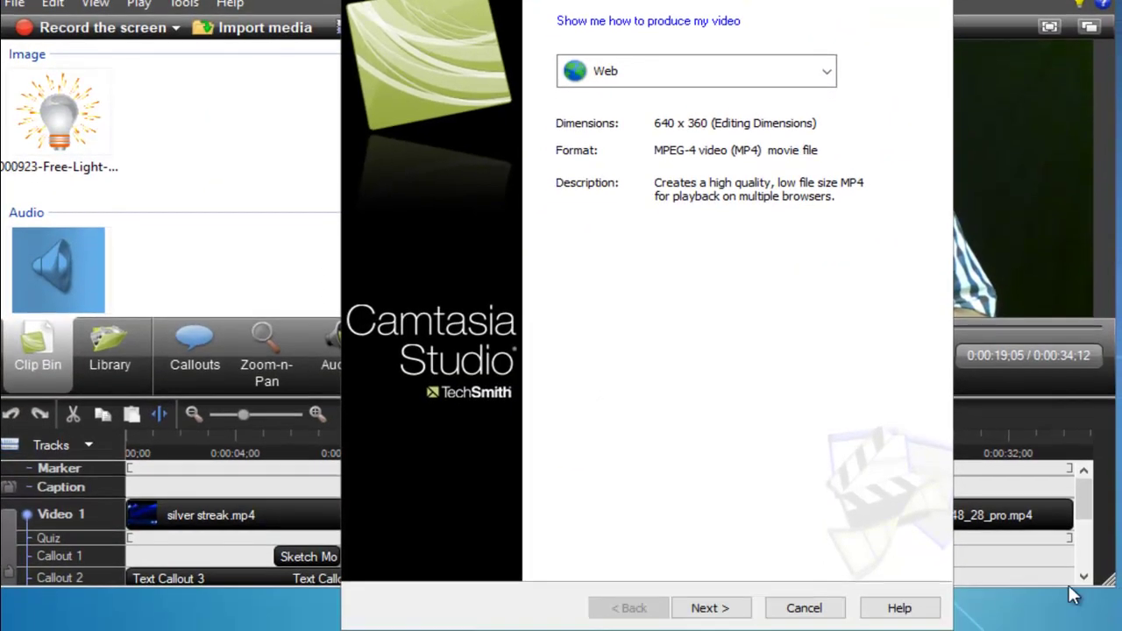
pyautogui.click(709, 608)
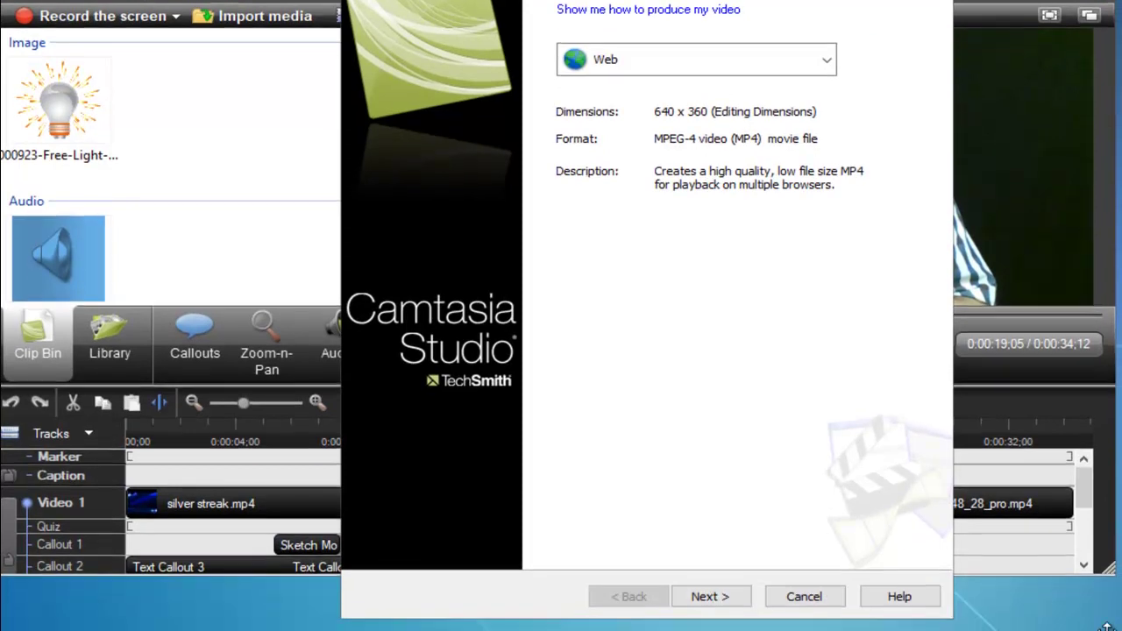
pyautogui.click(735, 603)
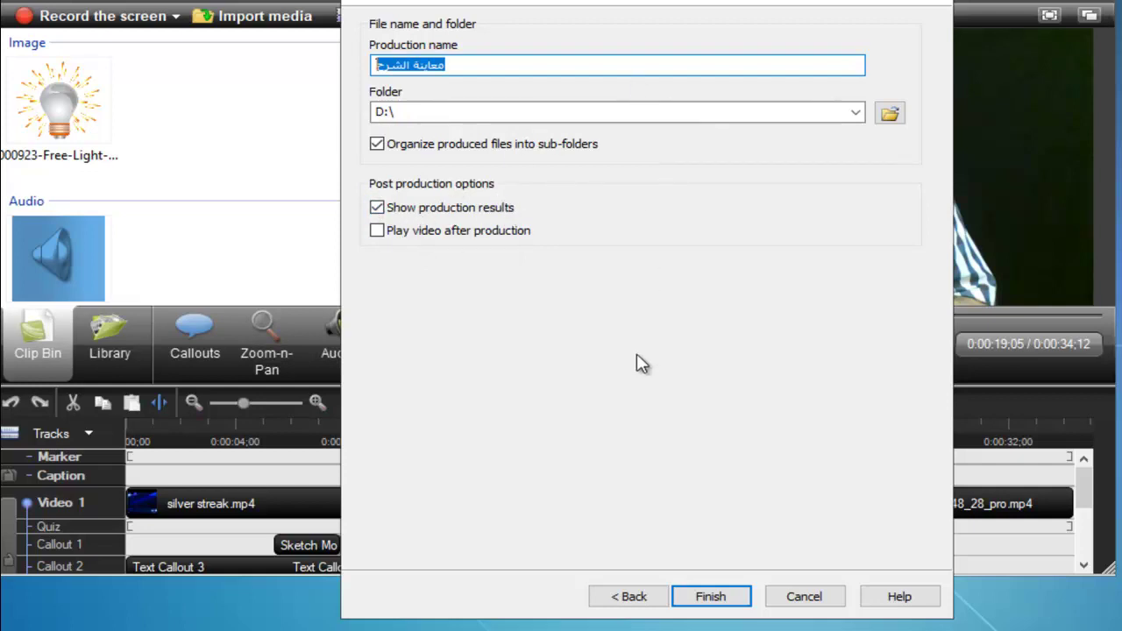
# Produce the video as معاينة الشرح in the D:\ folder, with files organized into sub-folders and production results shown
pyautogui.click(381, 230)
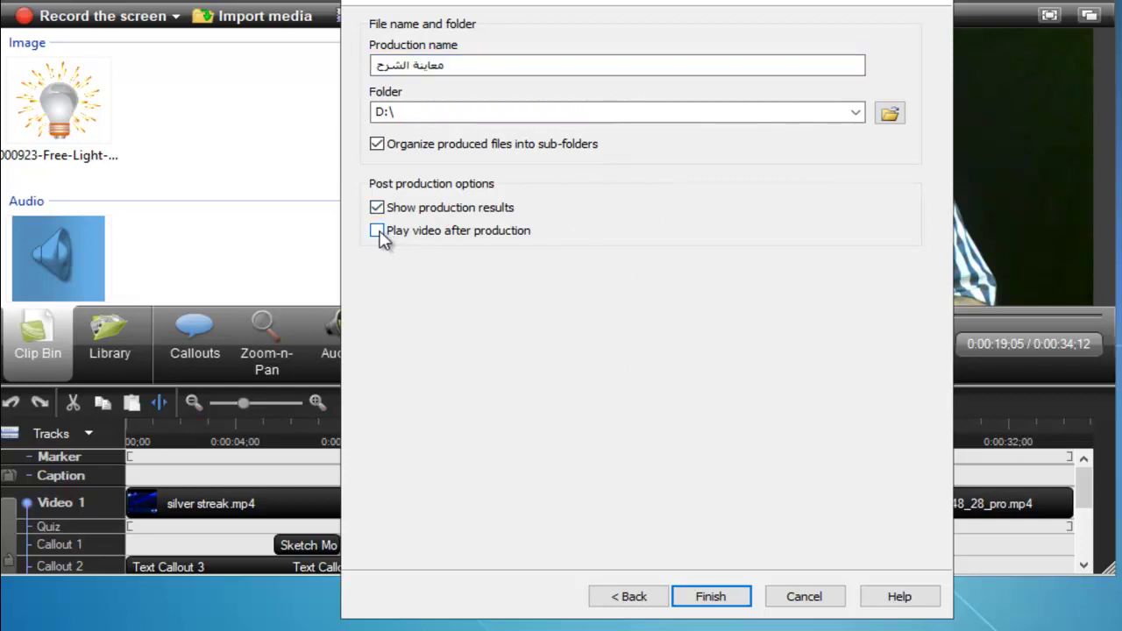
pyautogui.click(383, 234)
pyautogui.click(724, 604)
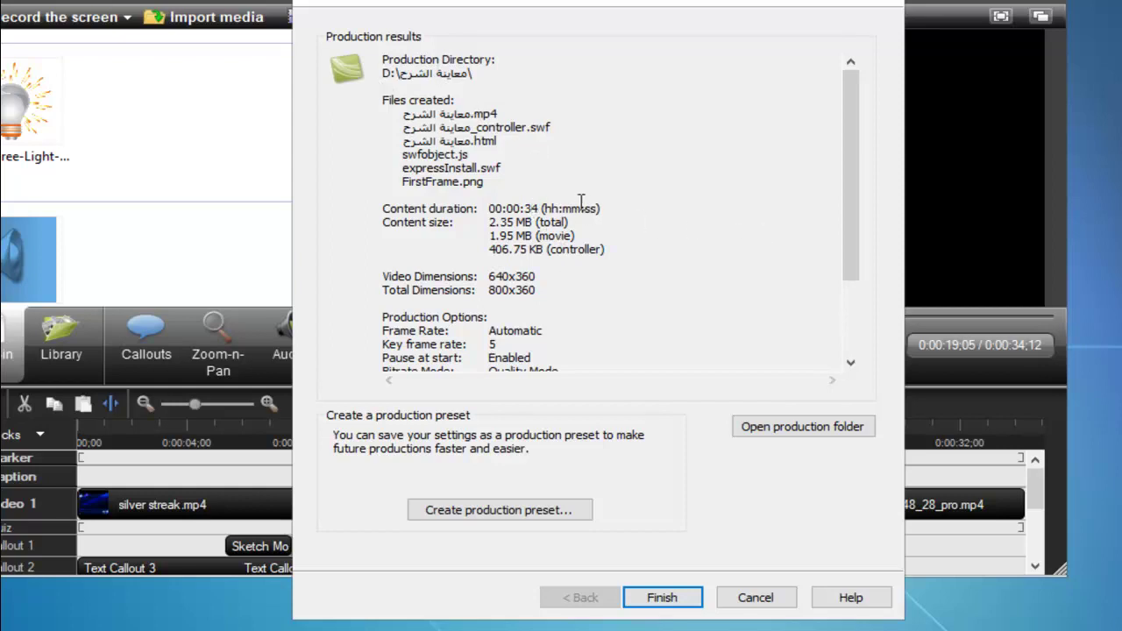
# Open the production folder from the production results and display its files as large icons
pyautogui.moveTo(849, 250); pyautogui.dragTo(854, 372)
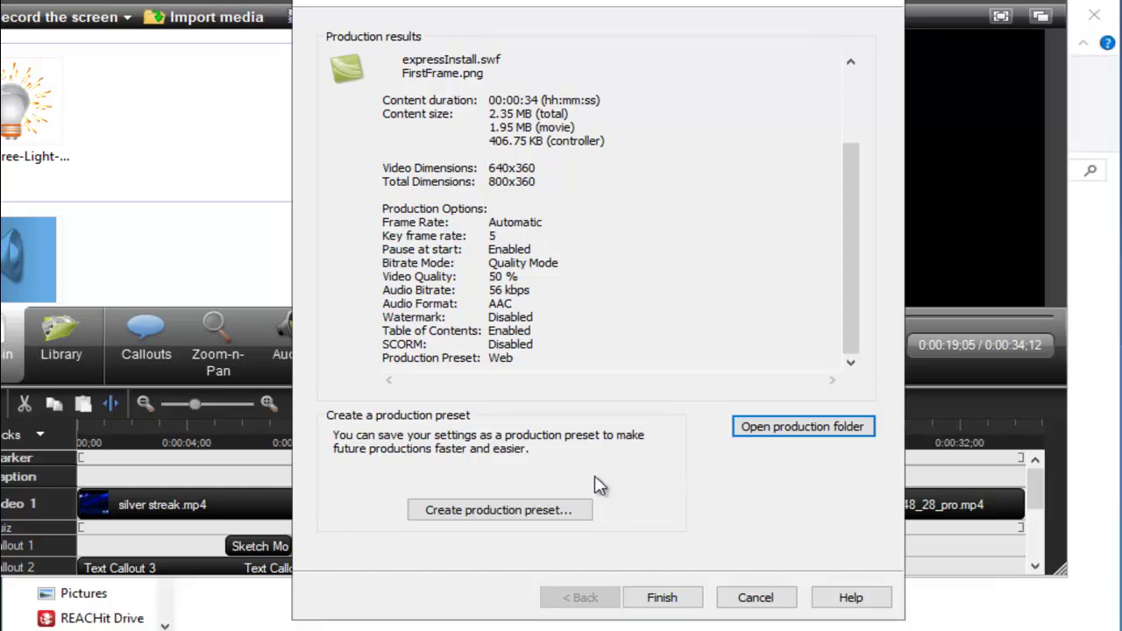
pyautogui.click(241, 623)
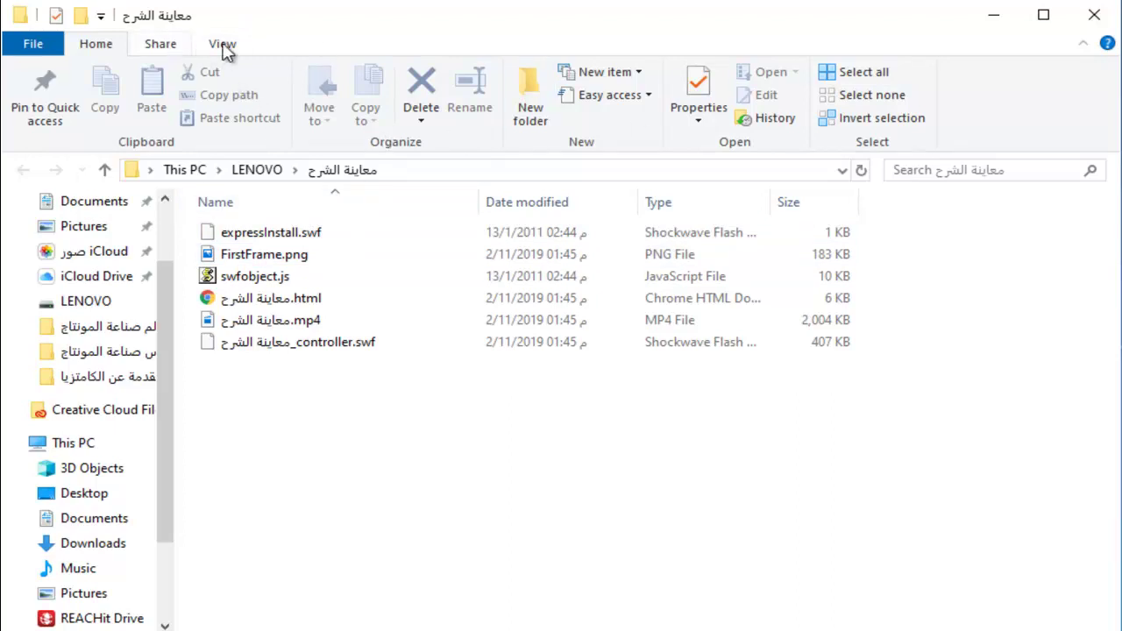
pyautogui.scroll(-2, 225, 49)
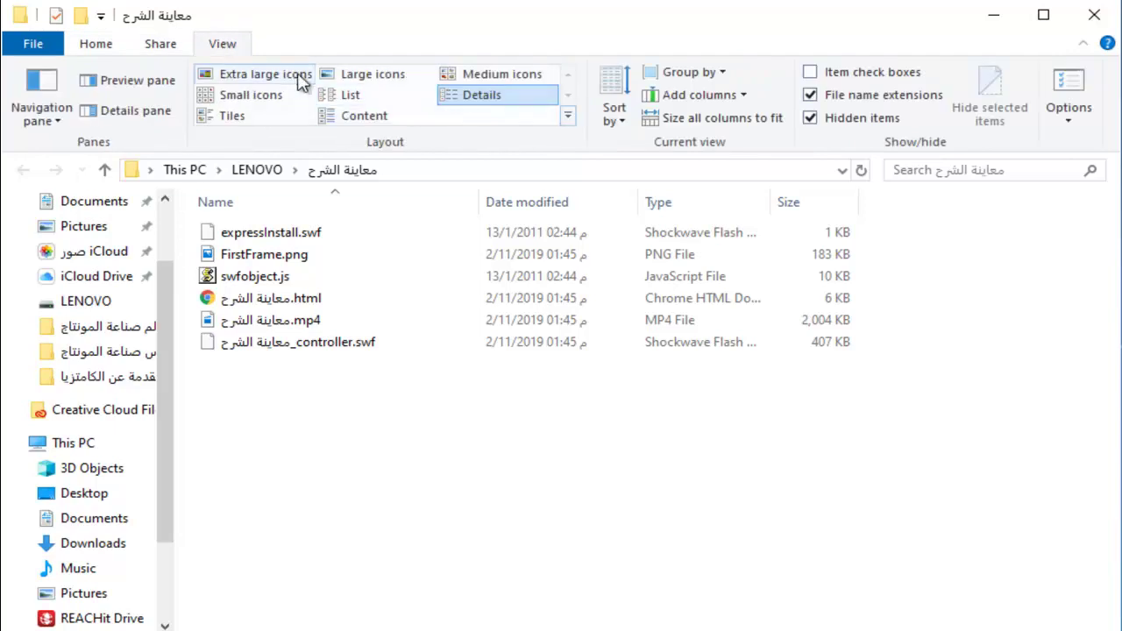
pyautogui.click(364, 79)
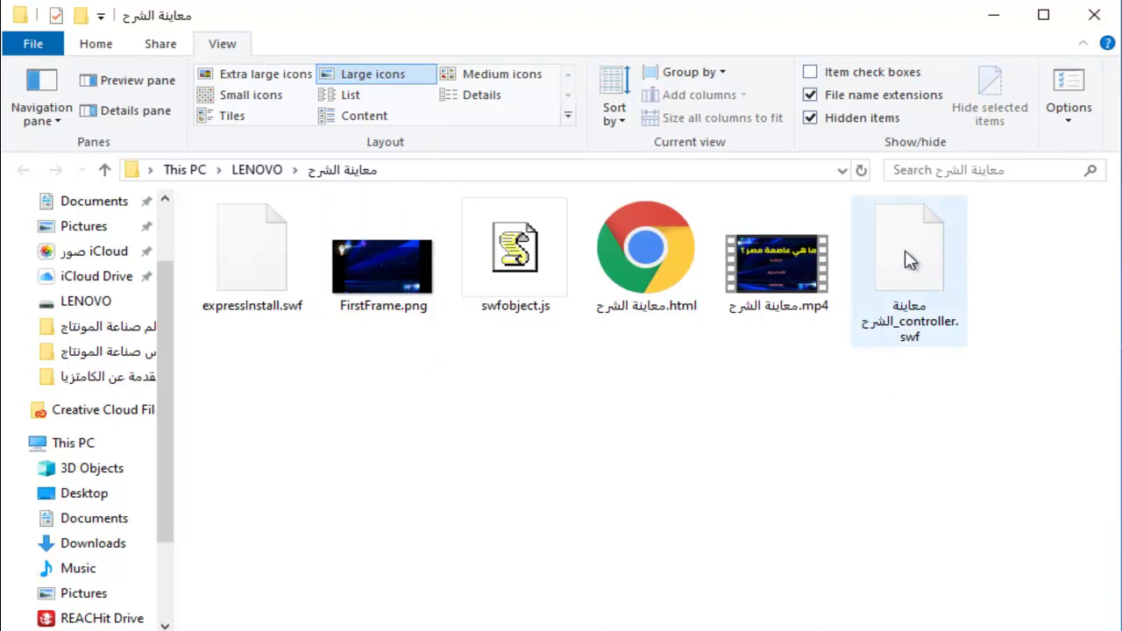
# Play the produced معاينة الشرح.mp4 to check it, and close the player, the folder and the production results
pyautogui.doubleClick(780, 284)
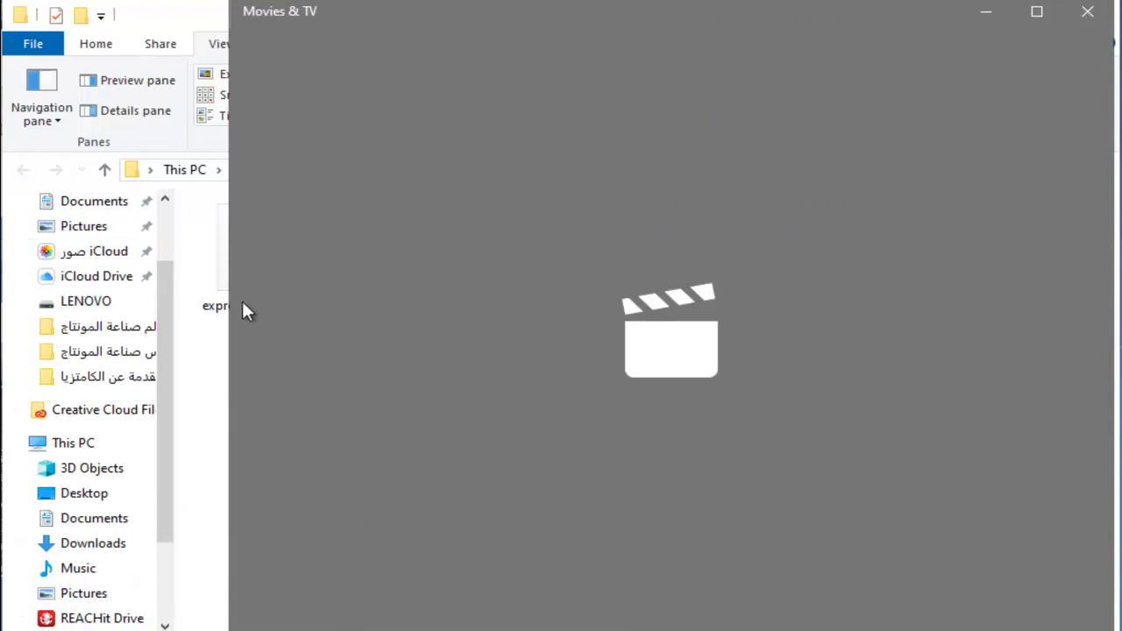
pyautogui.moveTo(224, 294); pyautogui.dragTo(4, 289)
pyautogui.moveTo(5, 401); pyautogui.dragTo(4, 401)
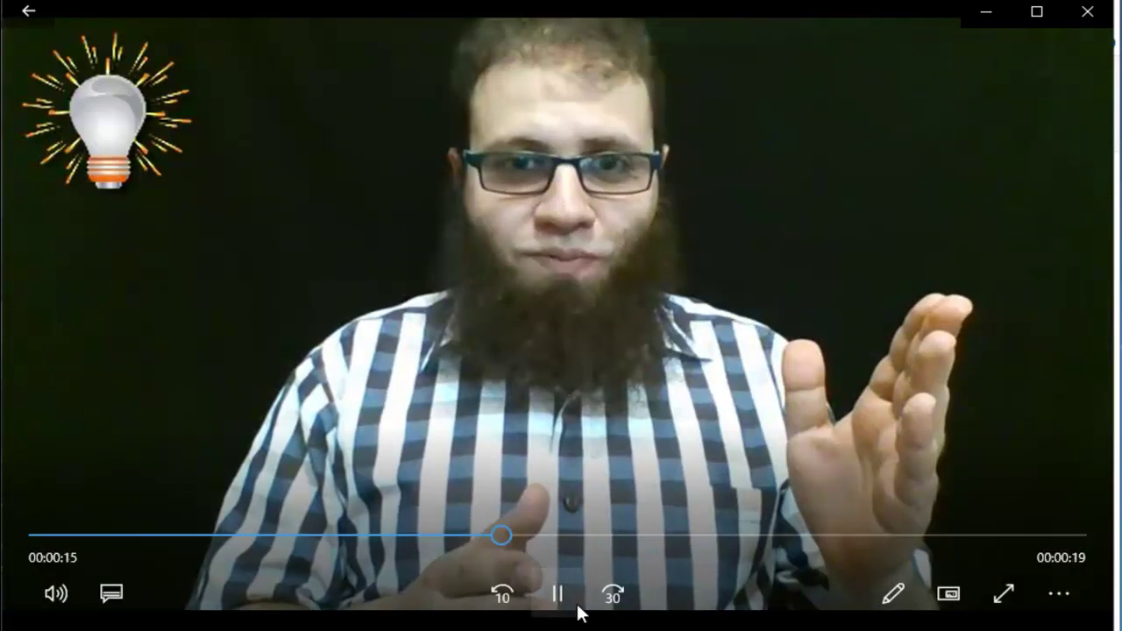
pyautogui.click(1087, 12)
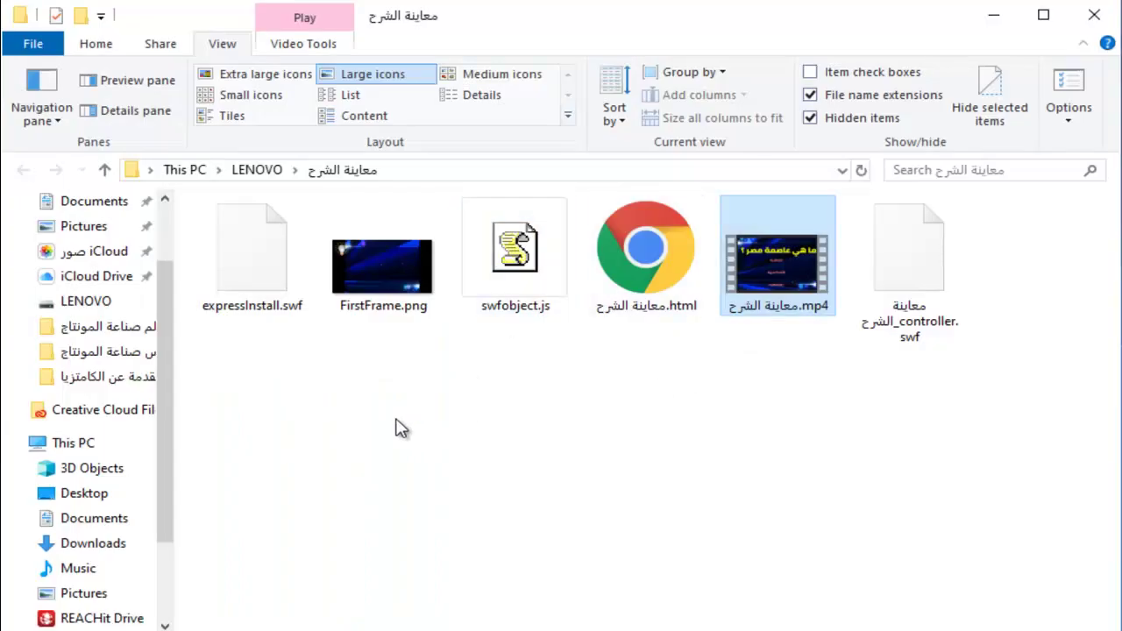
pyautogui.click(1094, 14)
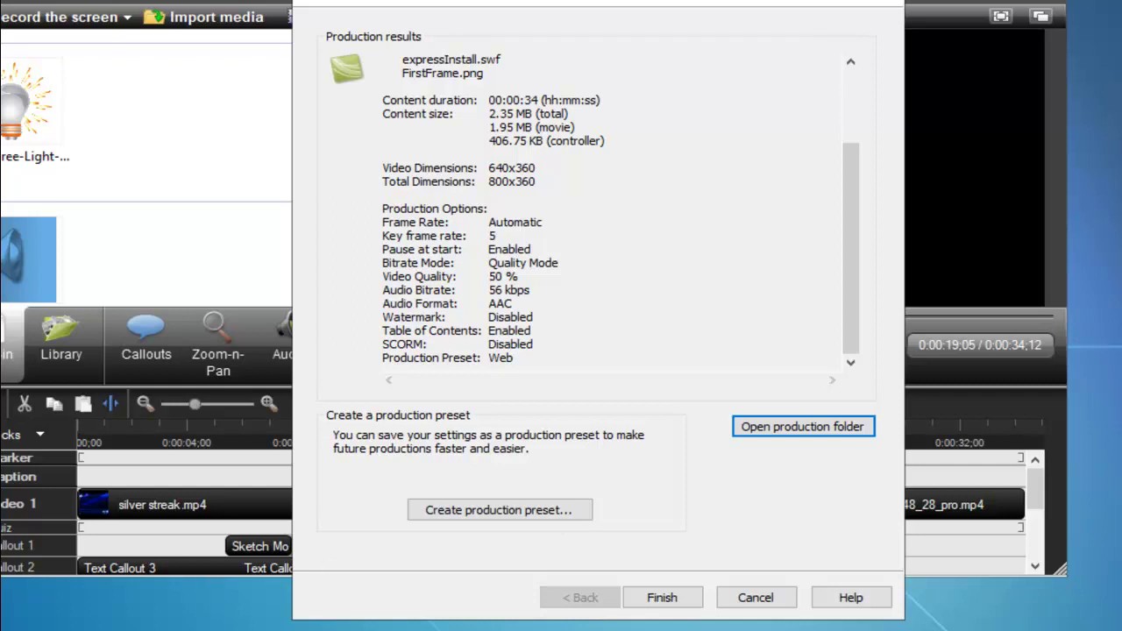
pyautogui.click(756, 597)
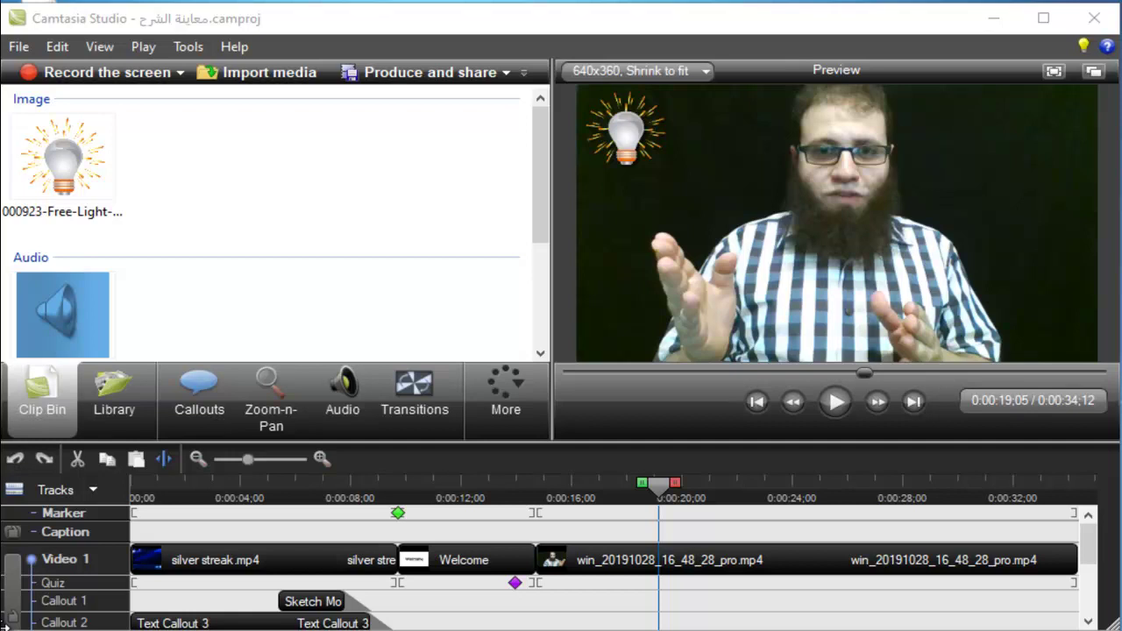
# Start sharing the project to YouTube, accept the unsupported features, view the sign-in page and leave the wizard
pyautogui.click(506, 75)
pyautogui.click(491, 145)
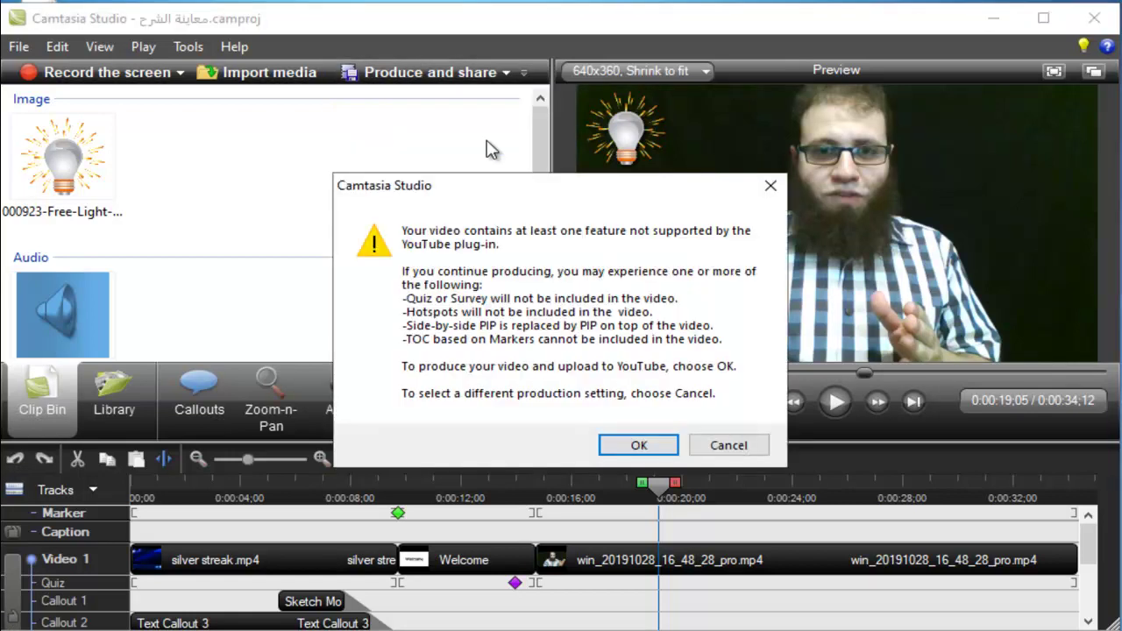
pyautogui.click(639, 444)
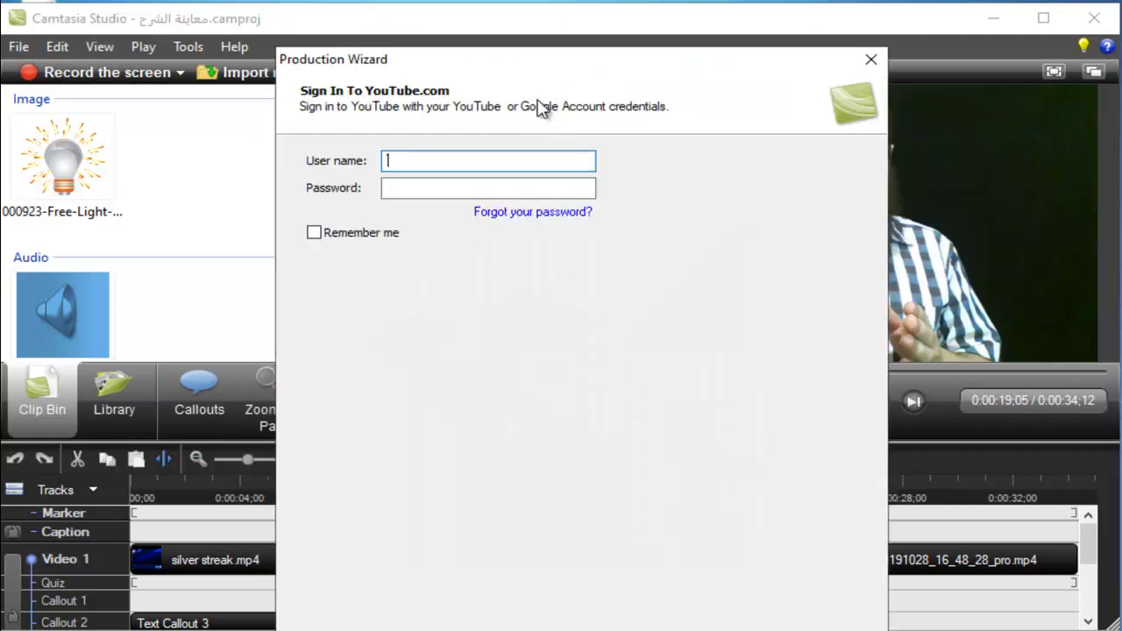
pyautogui.moveTo(533, 66); pyautogui.dragTo(533, 36)
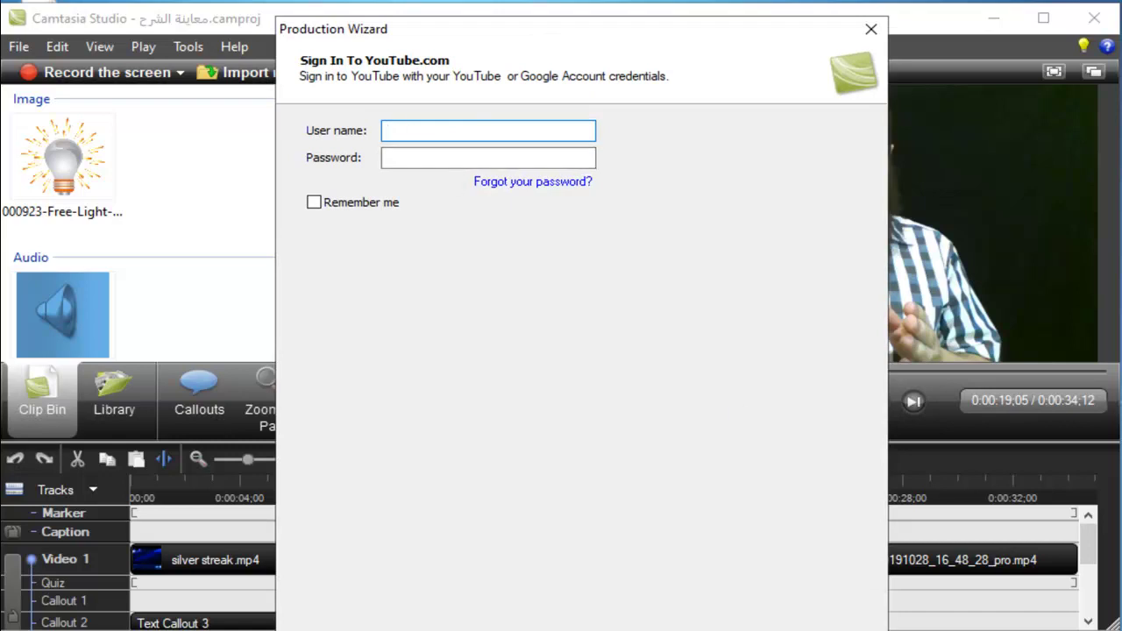
pyautogui.press('Escape')
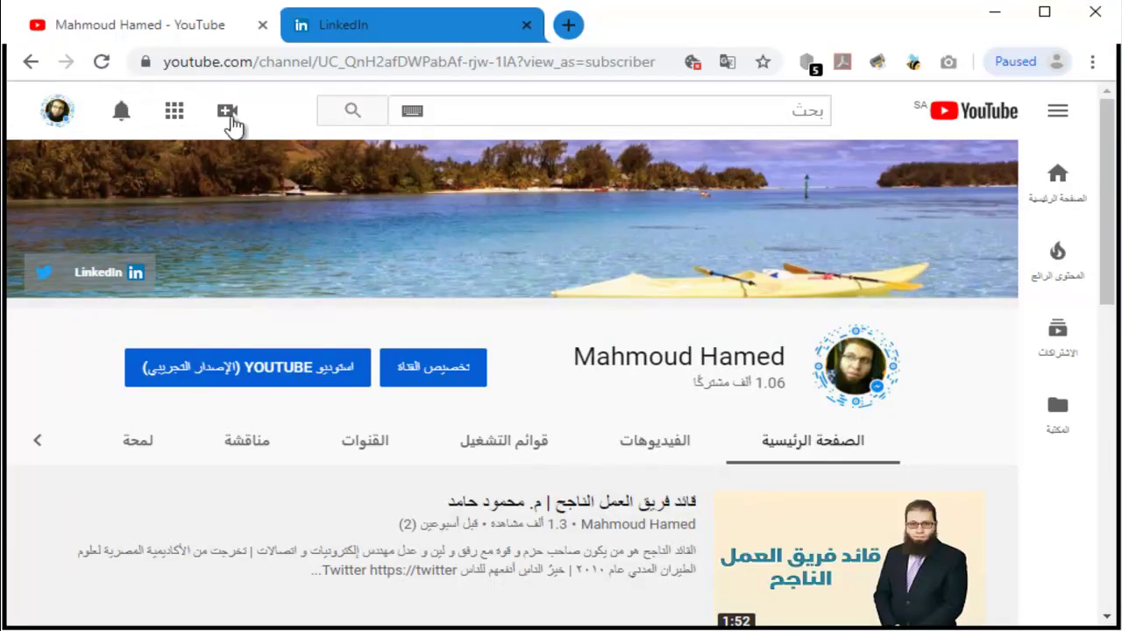
# On the YouTube channel page in the browser, start a video upload and choose معاينة الشرح.mp4 from the LENOVO drive's معاينة الشرح folder
pyautogui.click(229, 119)
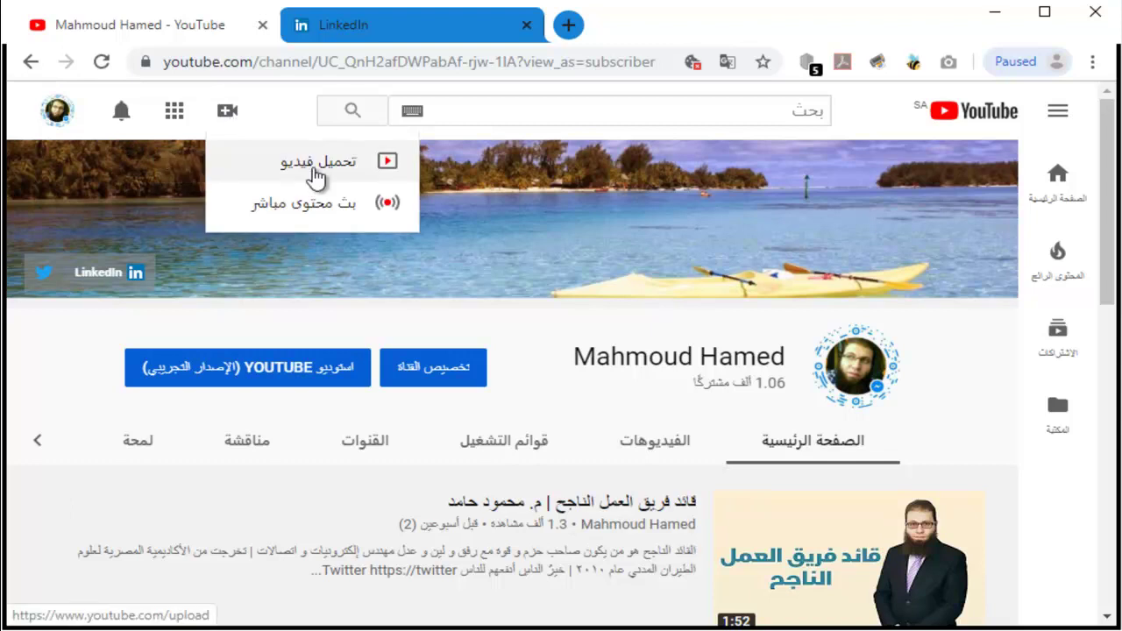
pyautogui.click(315, 177)
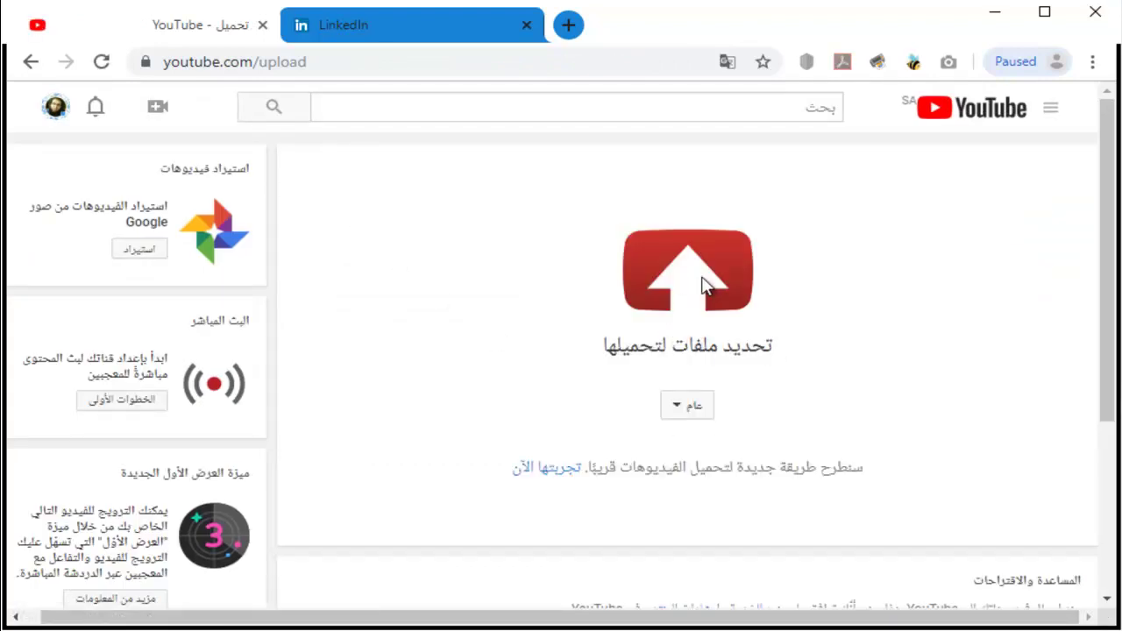
pyautogui.click(689, 300)
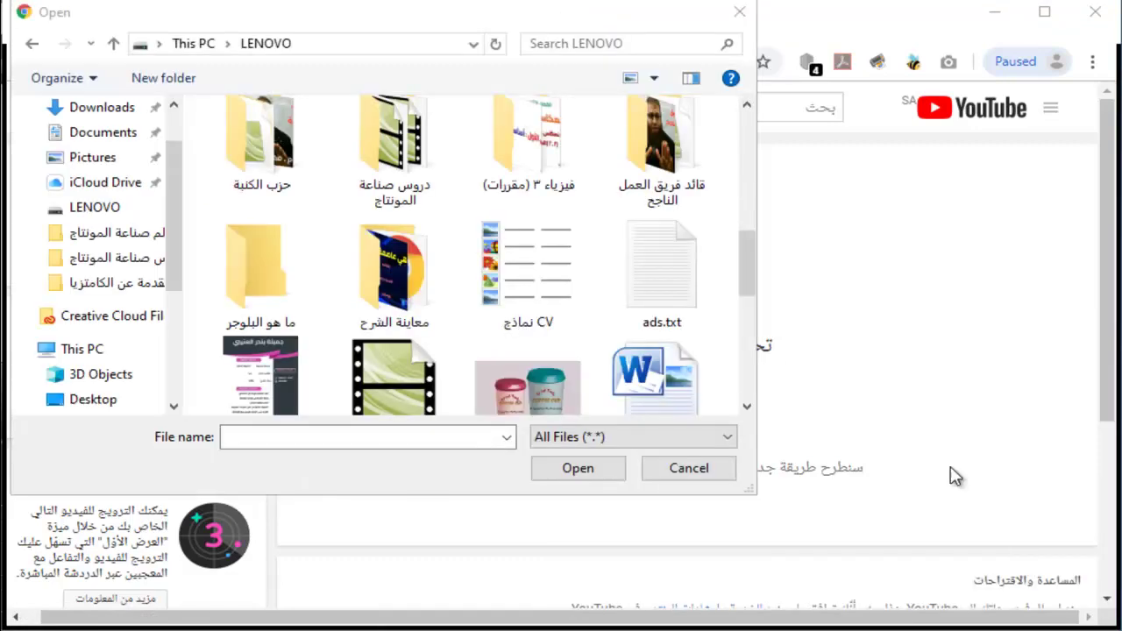
pyautogui.click(414, 302)
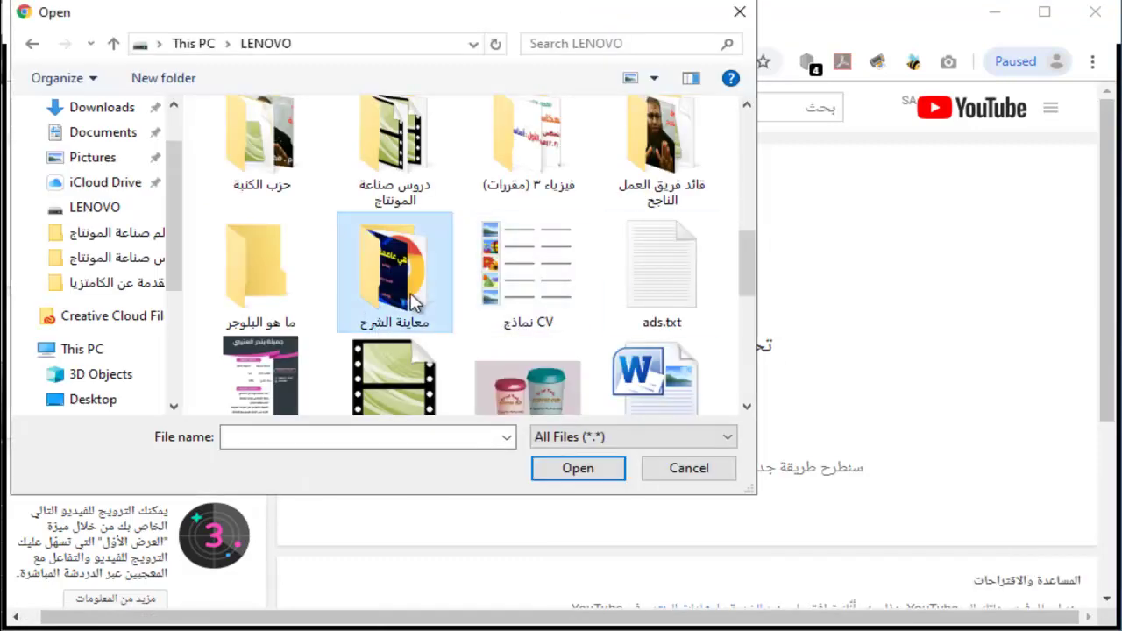
pyautogui.doubleClick(370, 298)
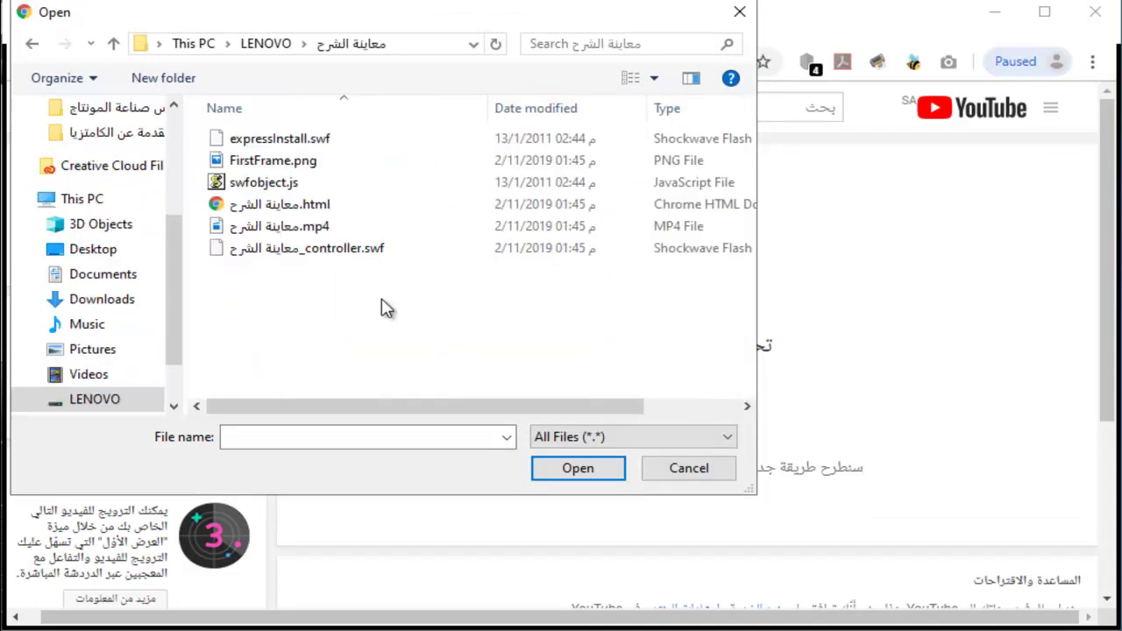
pyautogui.click(302, 229)
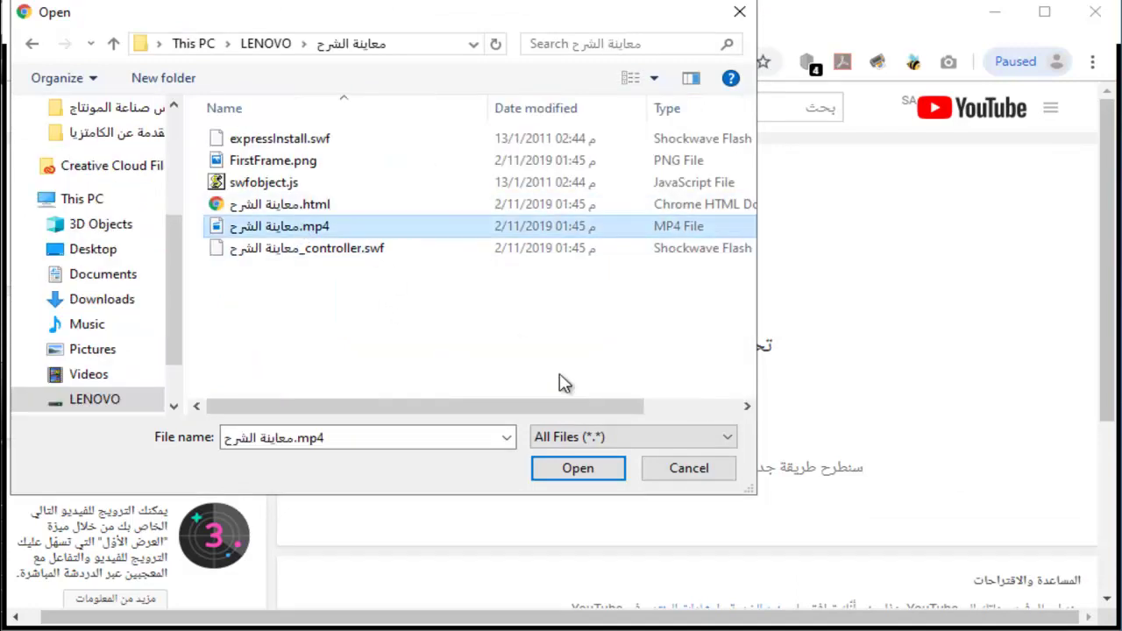
pyautogui.click(603, 470)
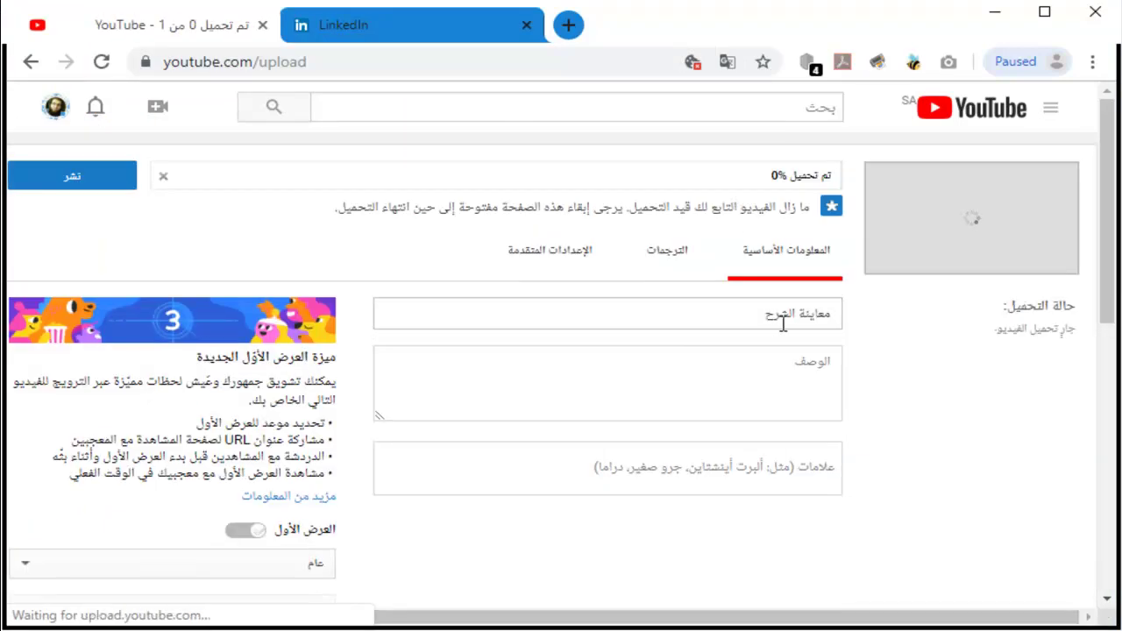
# Check the title of the uploading video and enter the description "مثال على شرح لبرنامج صناعة المونتاج"
pyautogui.click(723, 311)
pyautogui.hotkey('ctrl', 'a')
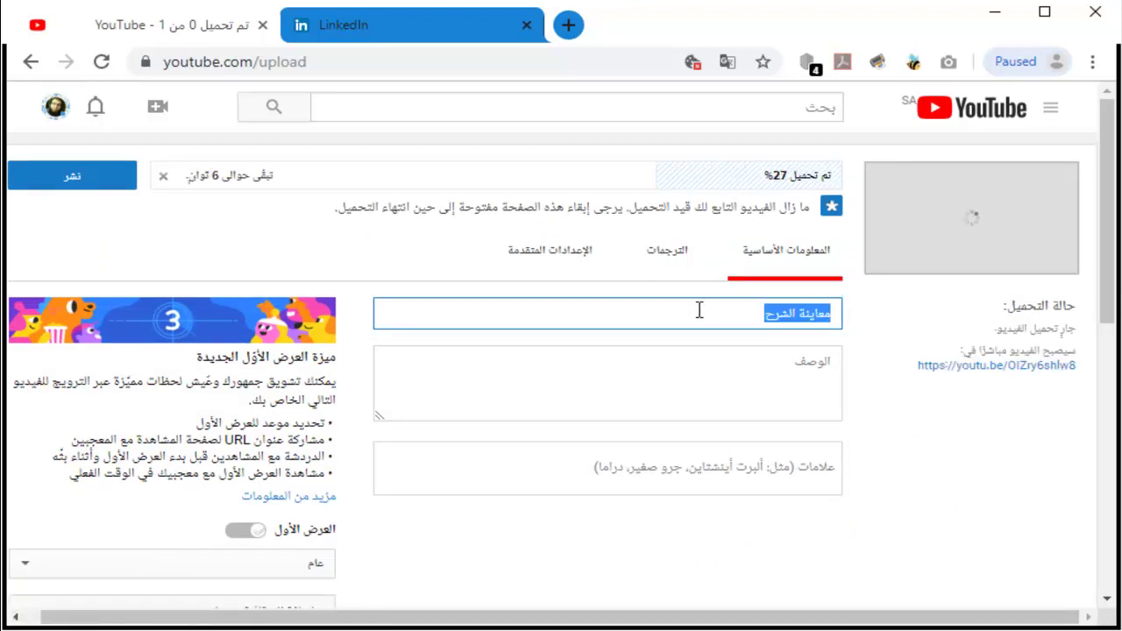
pyautogui.click(814, 374)
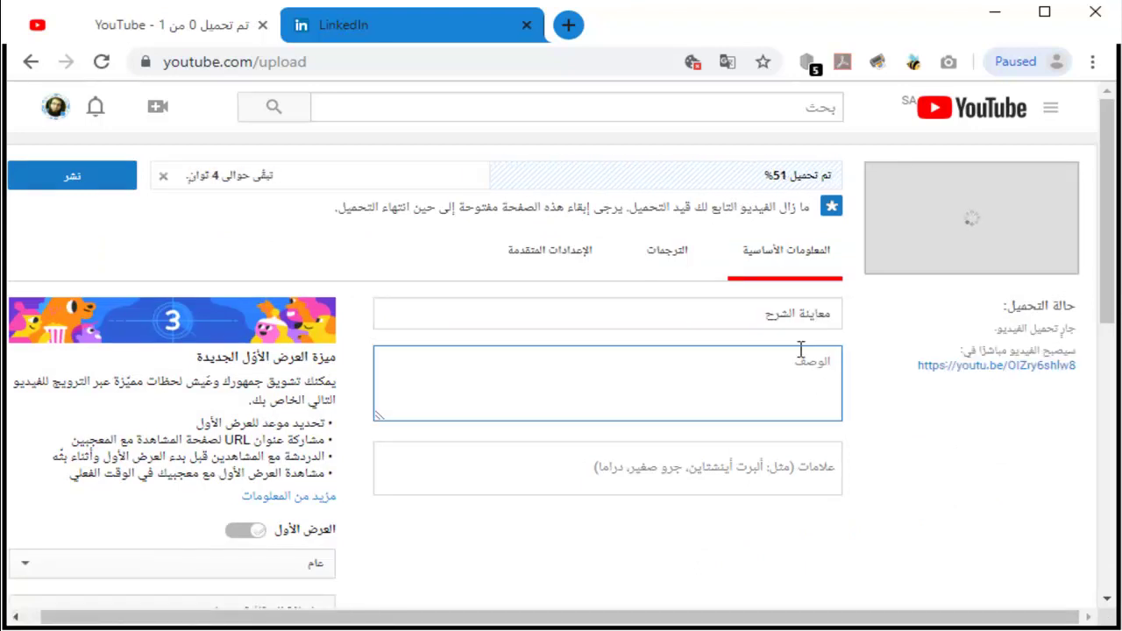
pyautogui.write('م')
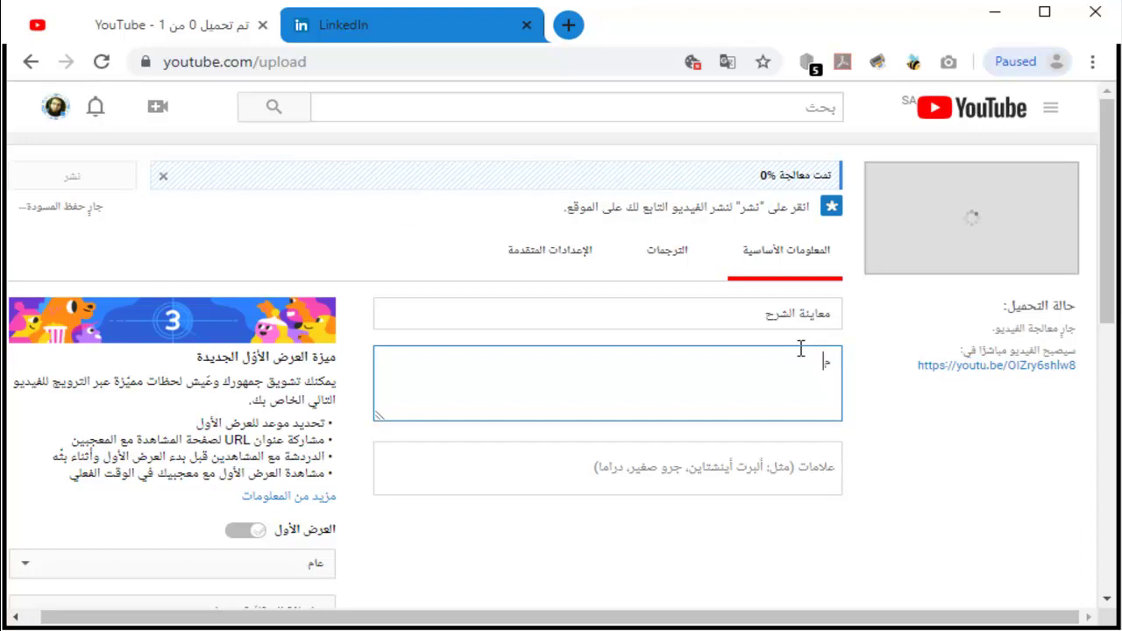
pyautogui.write('ثال على')
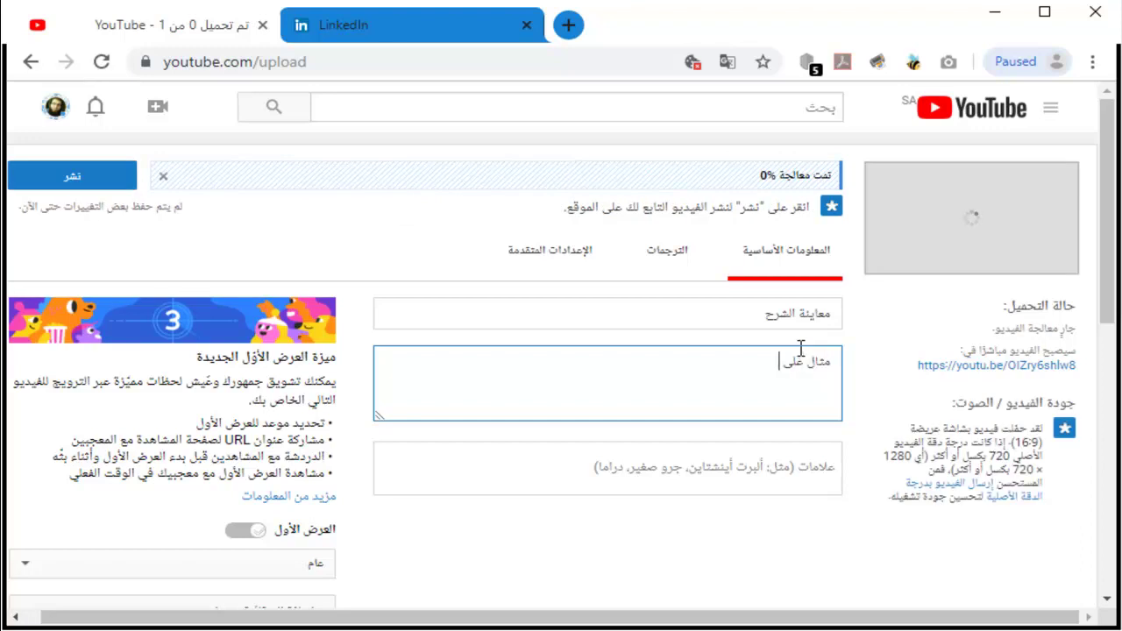
pyautogui.write(' شرح لبرنامج صناعة المونتاج')
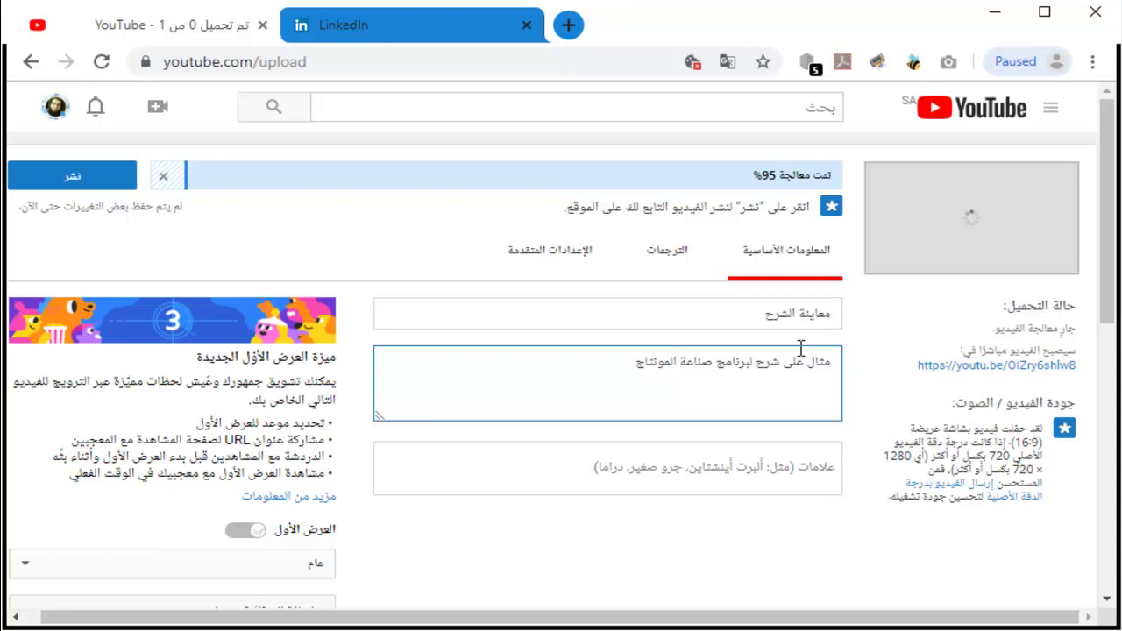
# Add the tags صناعة المونتاج, مونتاج and برامج to the uploaded video
pyautogui.click(731, 453)
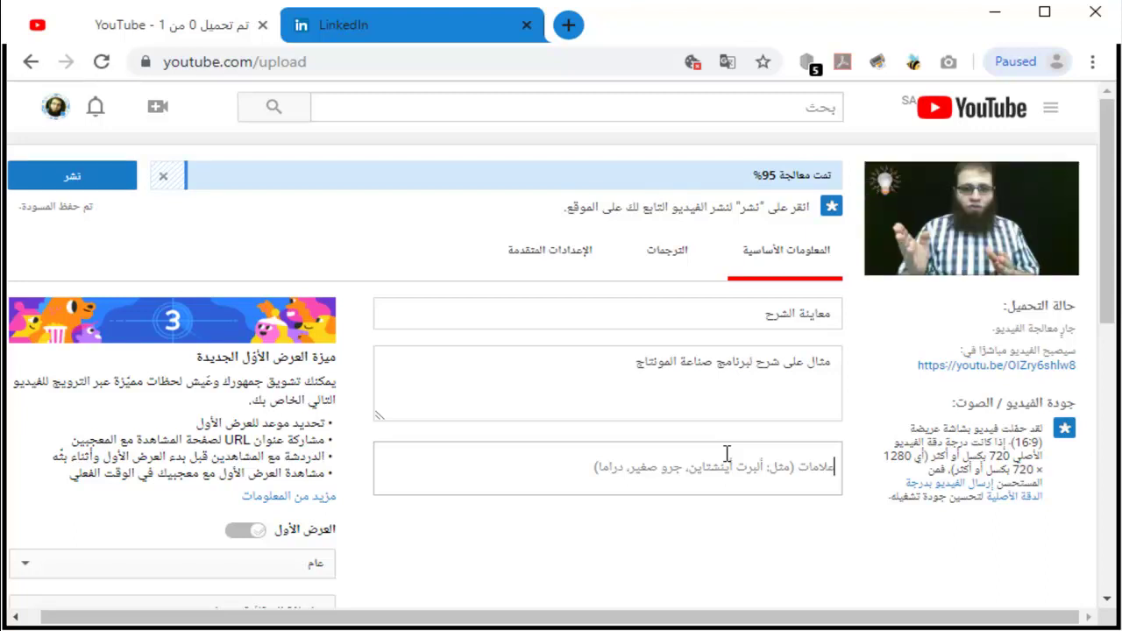
pyautogui.write('صناع')
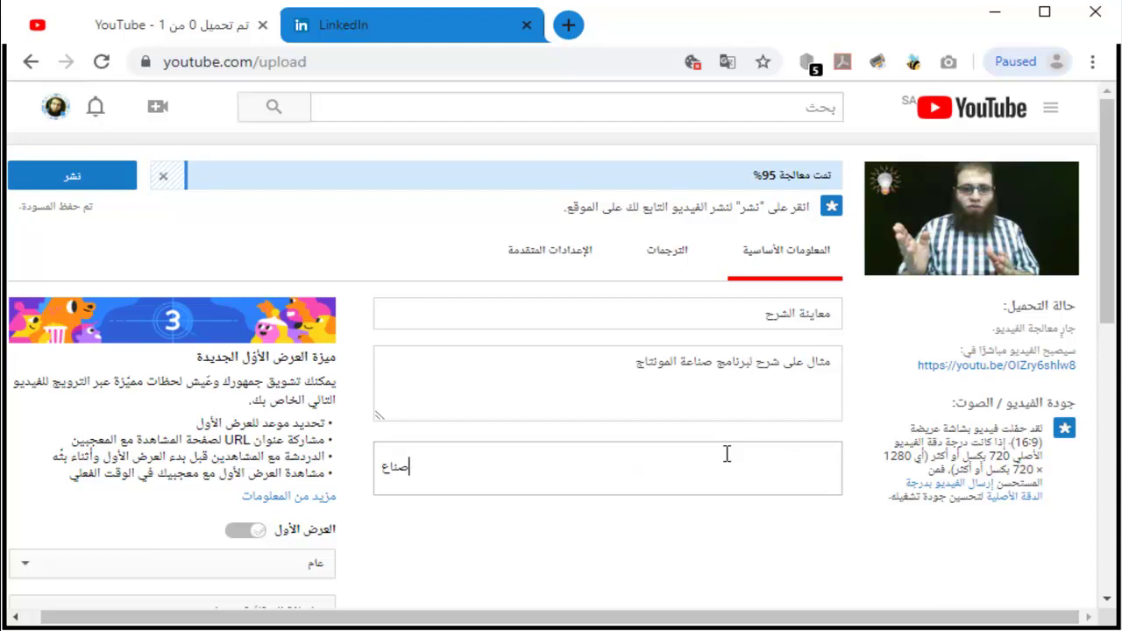
pyautogui.write('ة المونتاج')
pyautogui.press('Return')
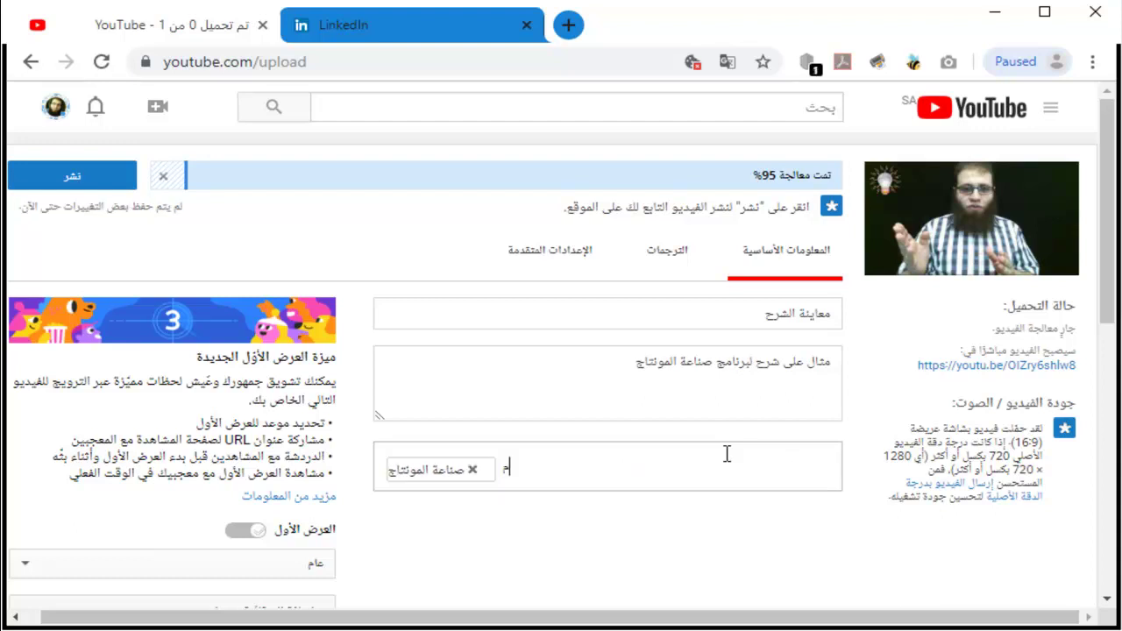
pyautogui.write('مونتاج')
pyautogui.press('Return')
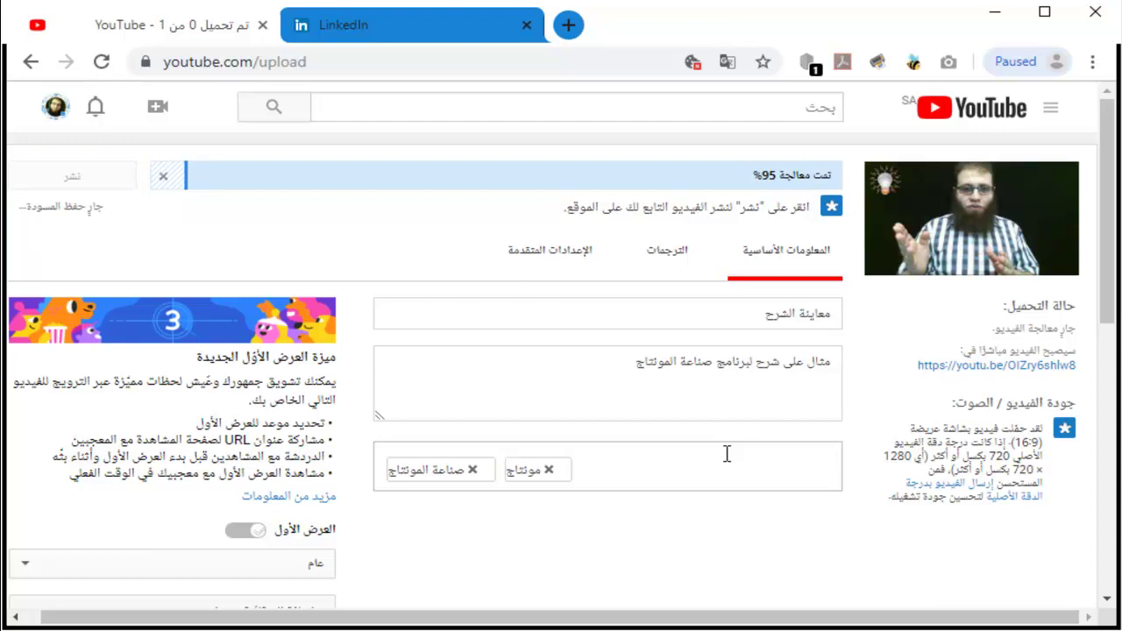
pyautogui.write('برامج')
pyautogui.press('Return')
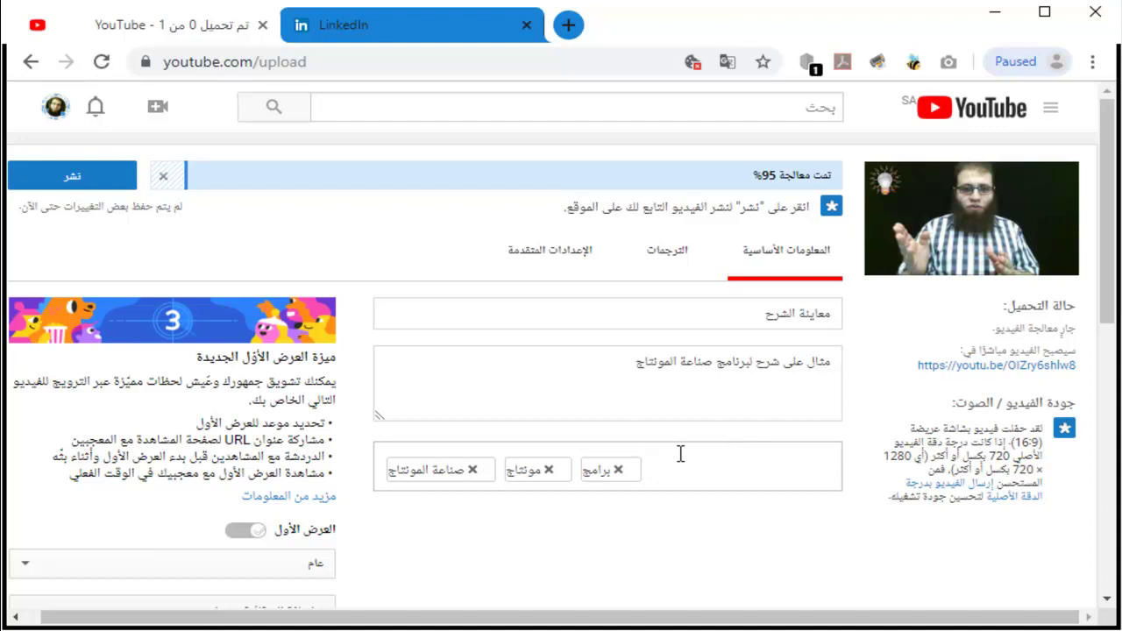
# Examine the publish option and the privacy choices for the uploaded video
pyautogui.click(75, 180)
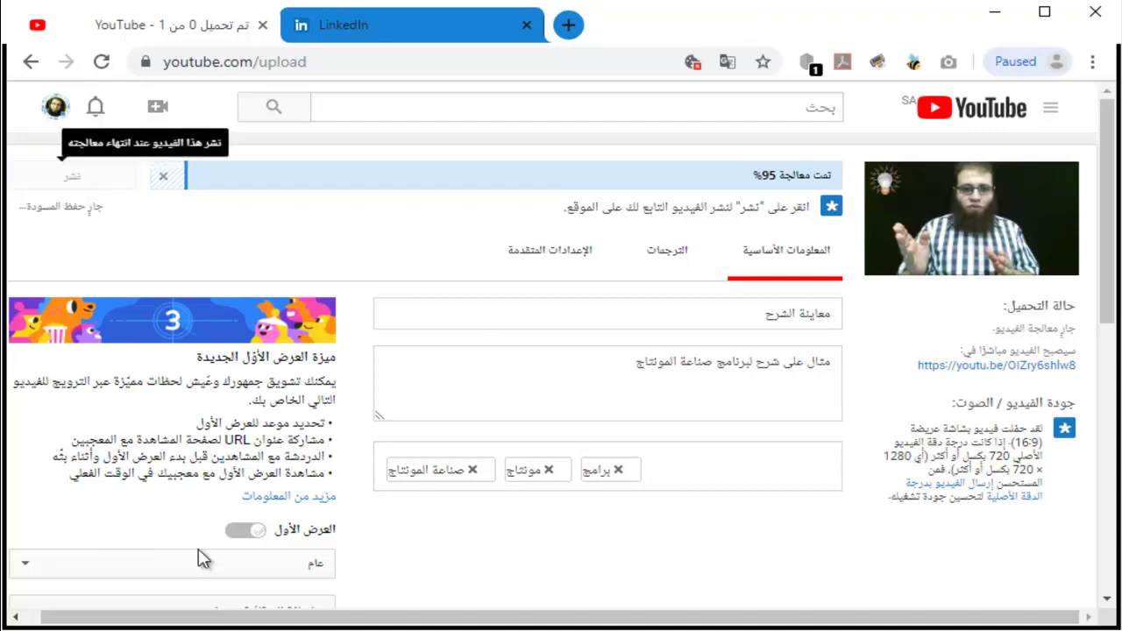
pyautogui.click(241, 576)
pyautogui.click(241, 578)
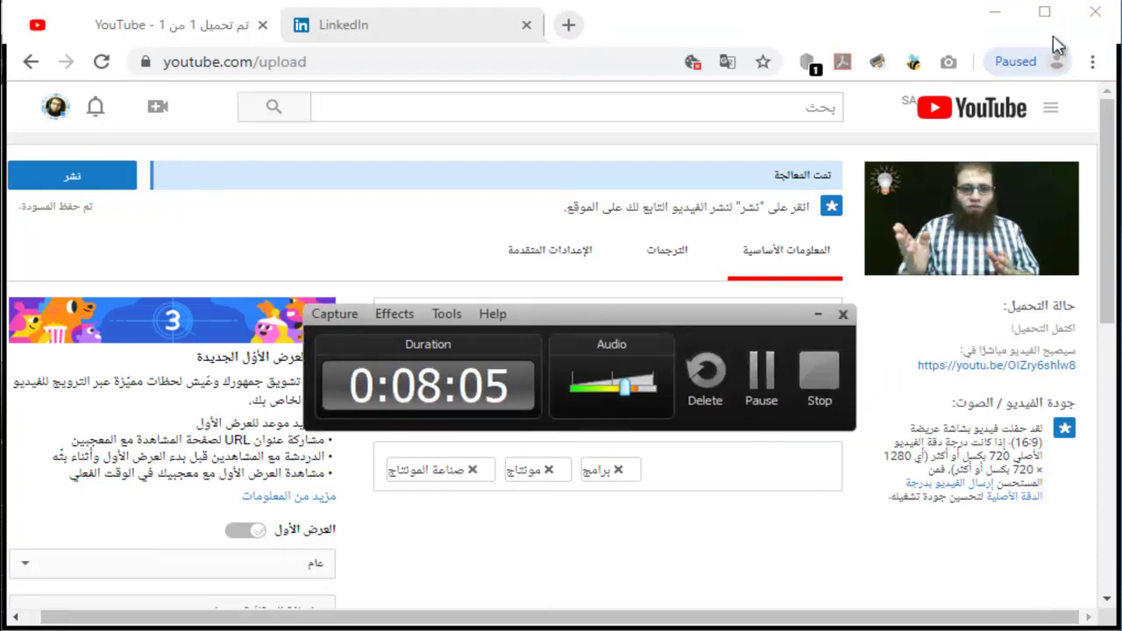
# Minimize the browser and Camtasia Studio windows to show the desktop
pyautogui.click(994, 14)
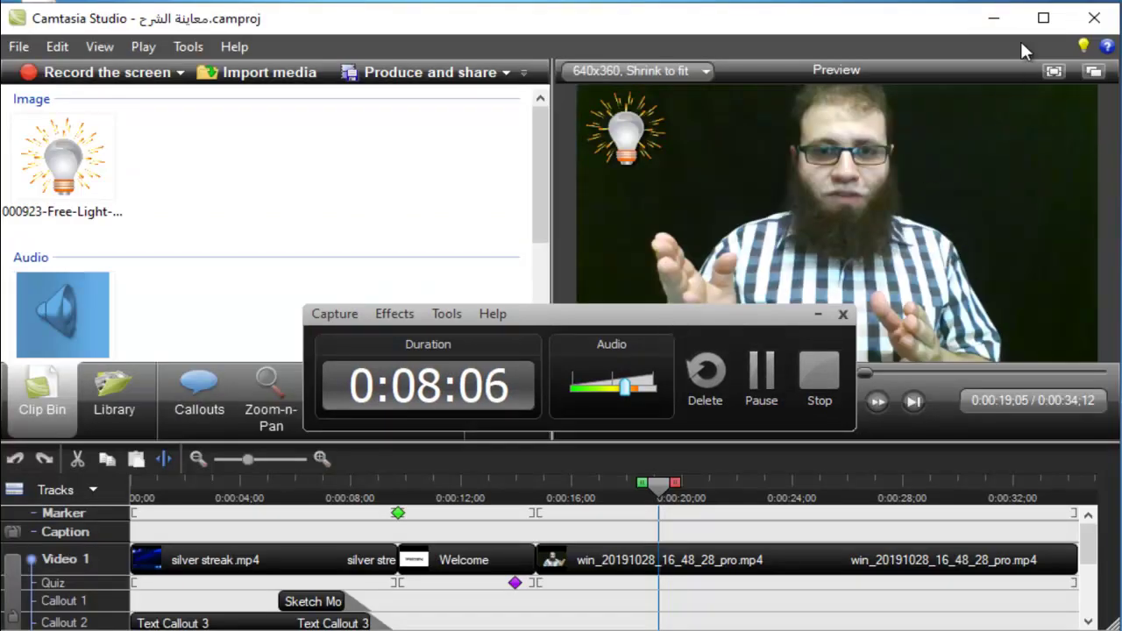
pyautogui.click(994, 17)
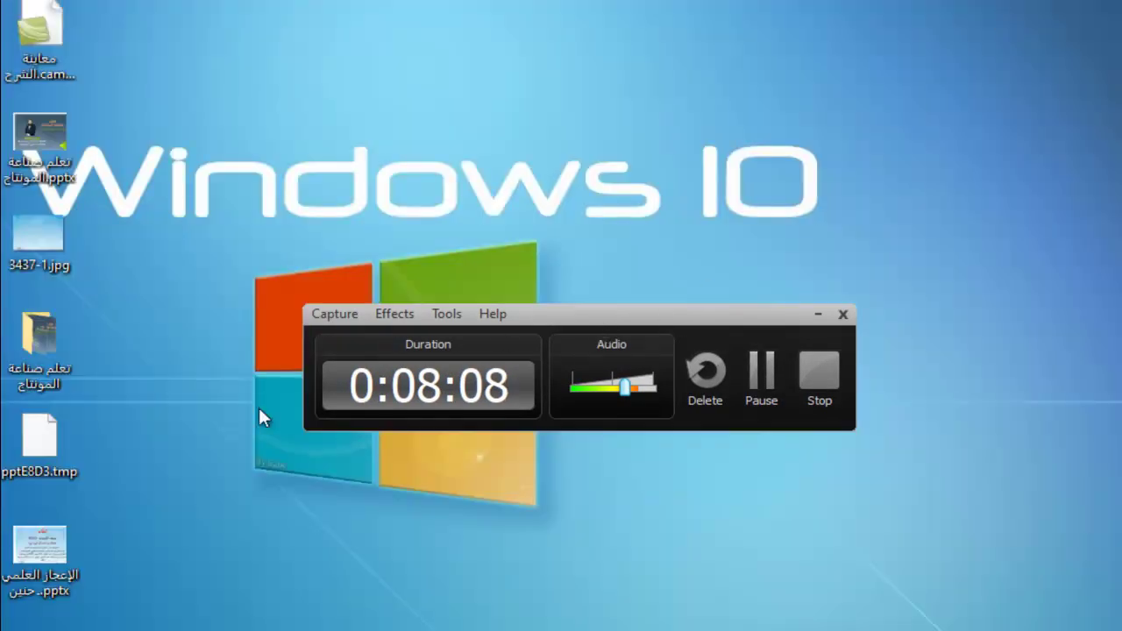